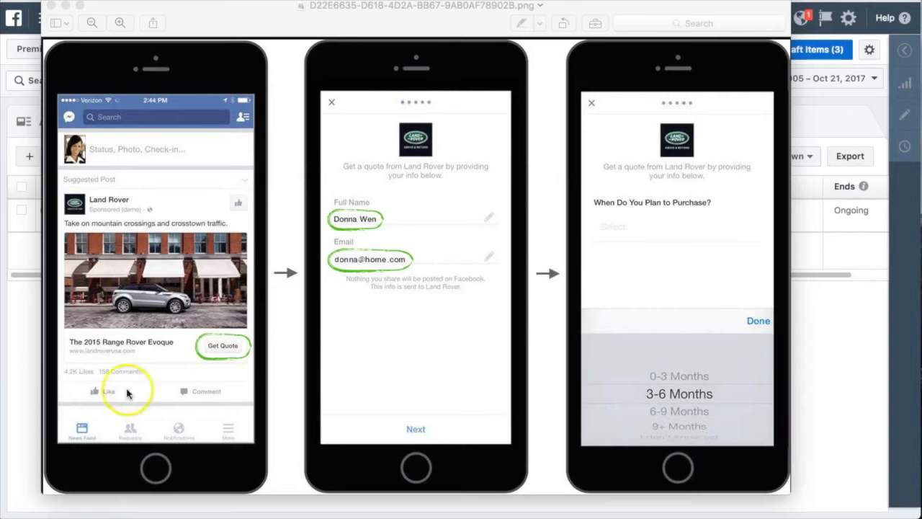
Minimize the lead ad example image and go to the campaigns list with the Test Campaign ad set deselected
left_click(65, 6)
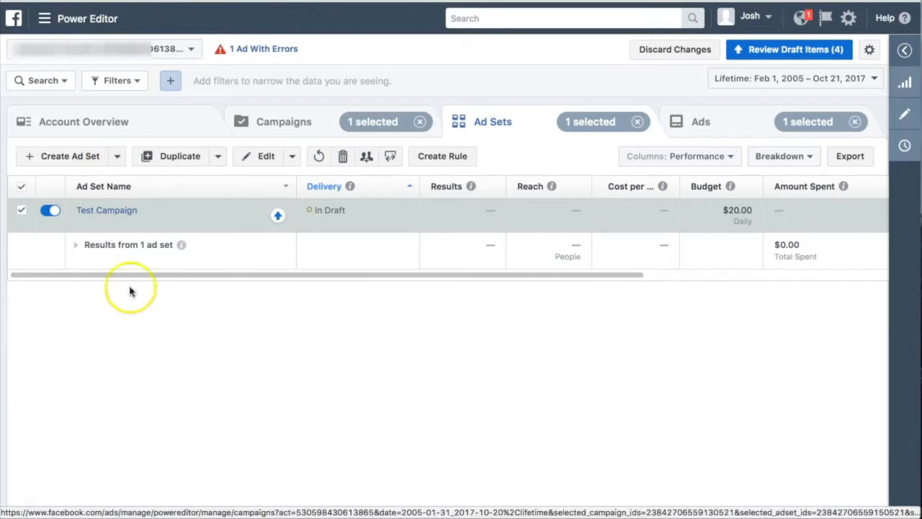
left_click(21, 211)
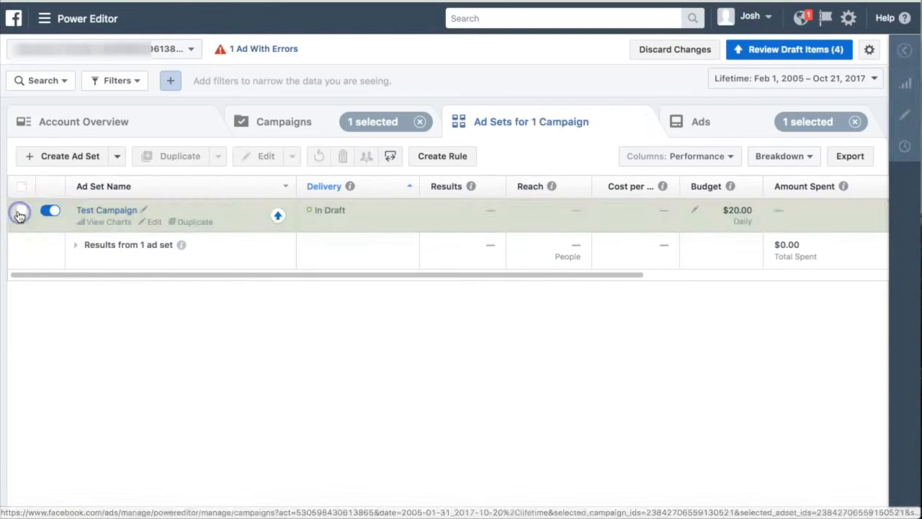
left_click(126, 124)
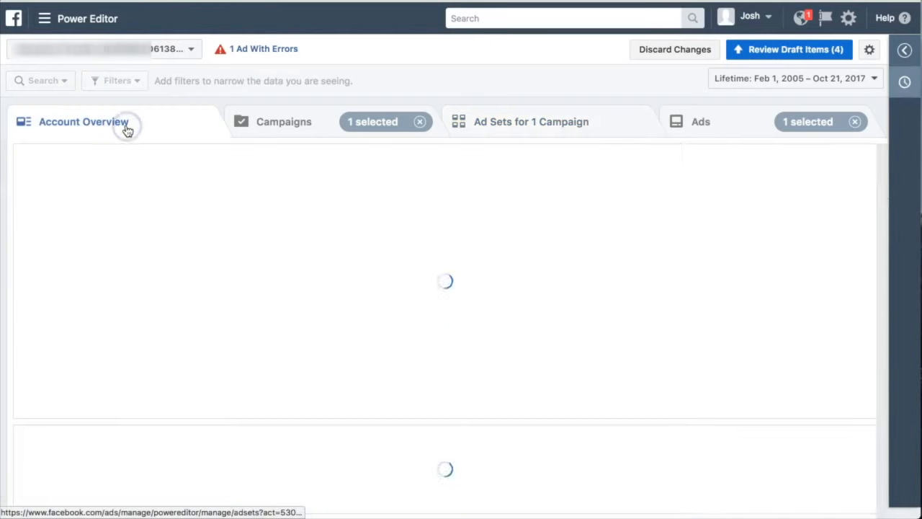
left_click(311, 135)
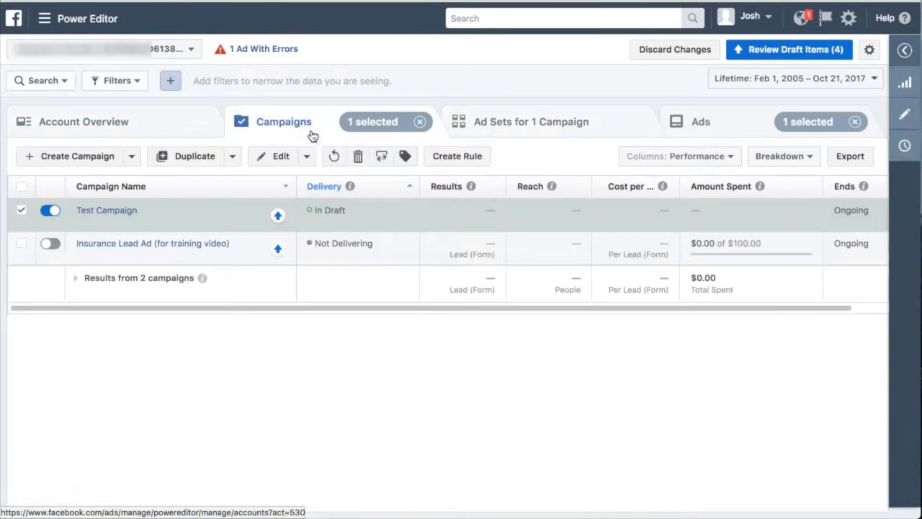
Start a new campaign named Test Campaign and copy that name for reuse
left_click(105, 157)
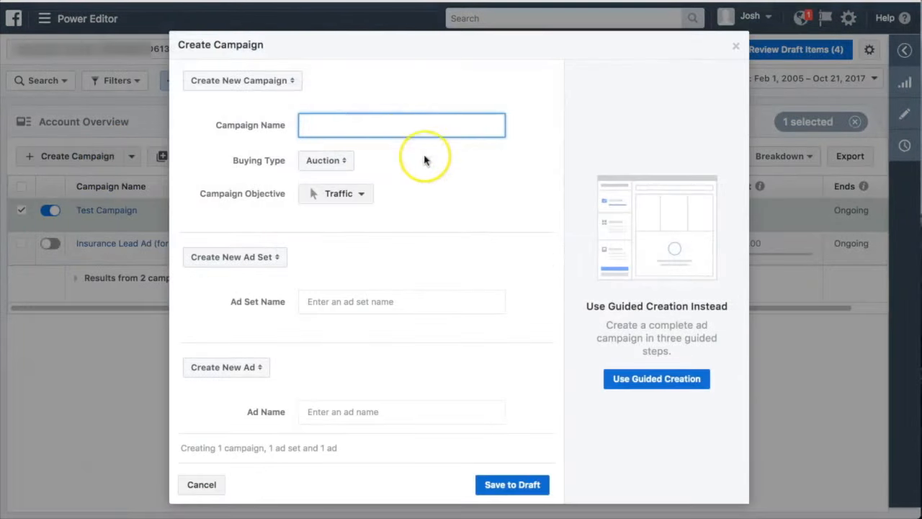
type("Test Campaign")
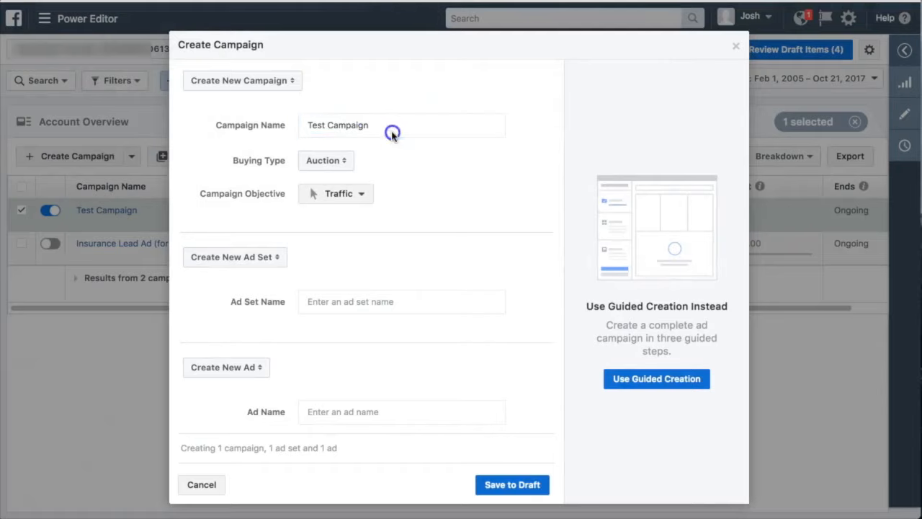
left_click_drag(391, 128, 322, 124)
key("ctrl+c")
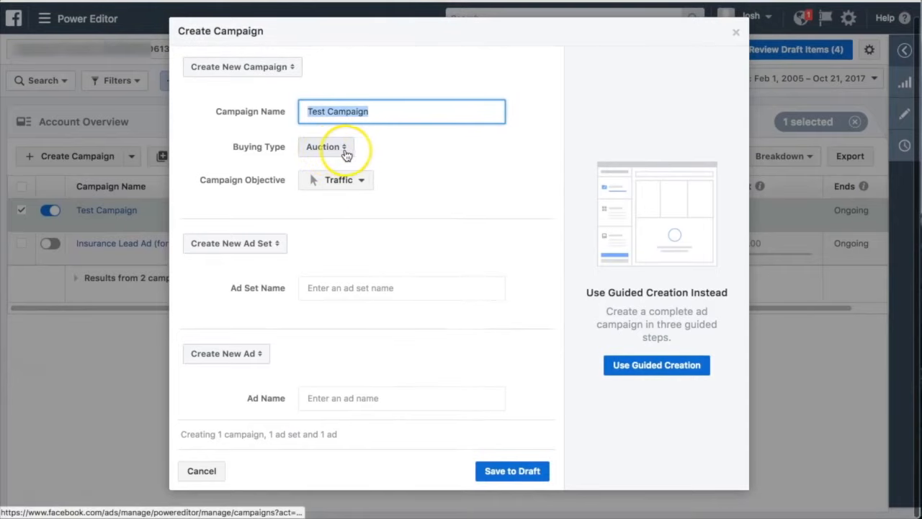
Set the campaign objective to Lead generation and choose InsFunnels as the ad set's page
left_click(418, 167)
left_click(361, 181)
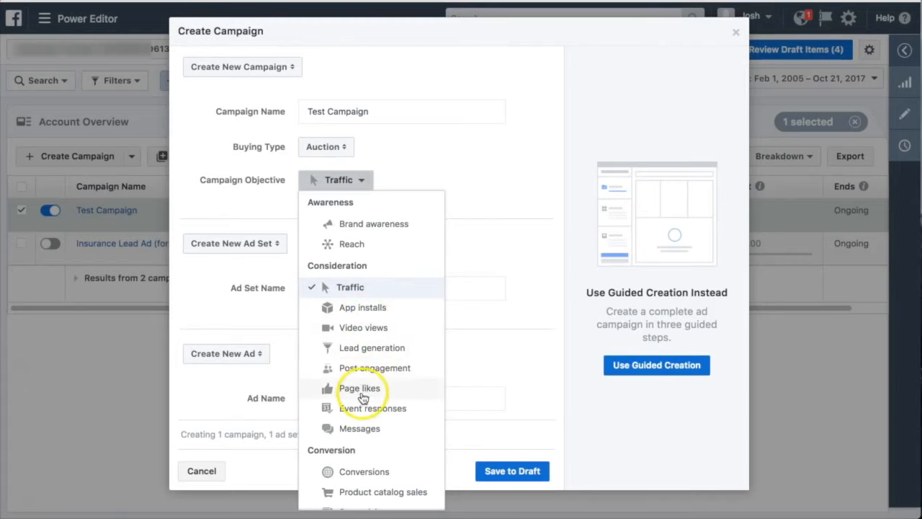
left_click(369, 348)
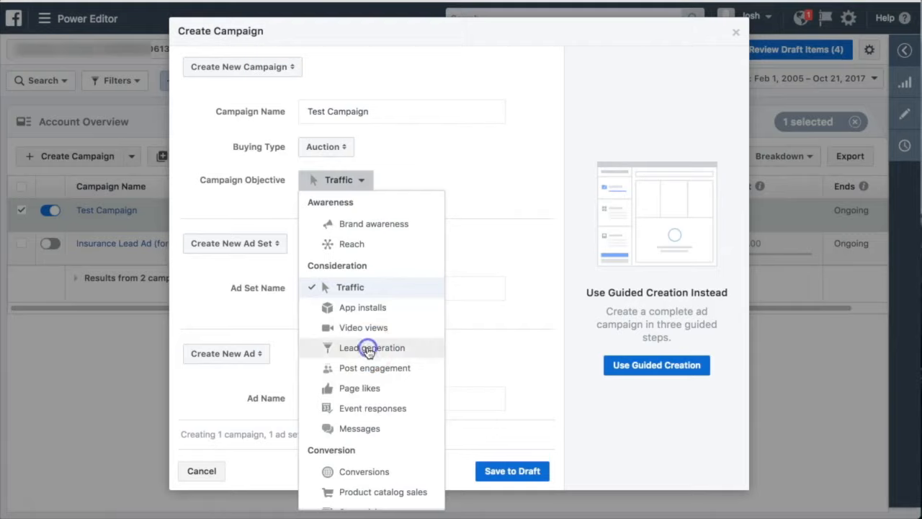
left_click(379, 333)
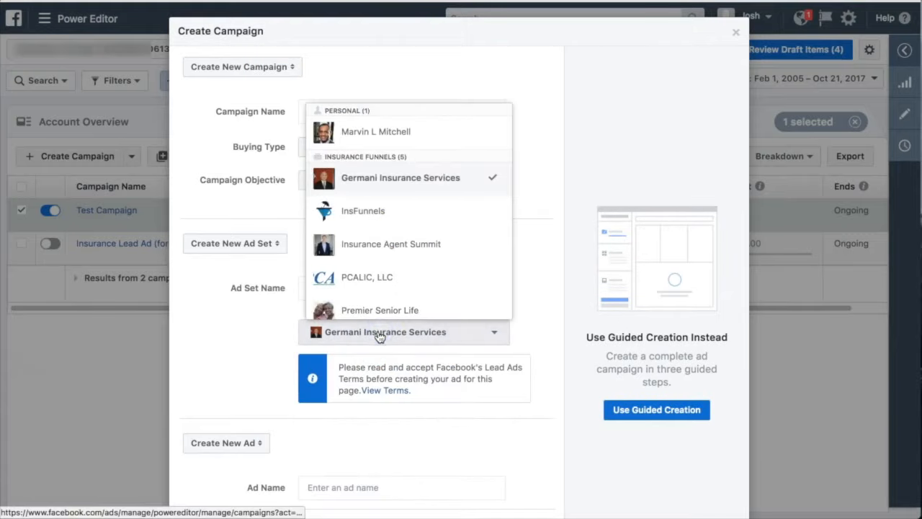
left_click(371, 213)
Name both the new ad set and the new ad Test Campaign, and save the campaign to draft
left_click(361, 287)
key("ctrl+v")
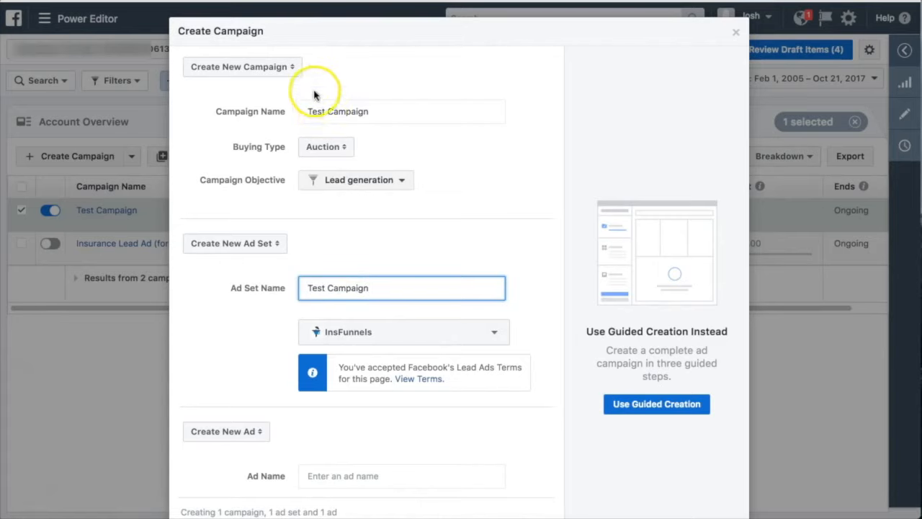
scroll(457, 255, "down", 1)
left_click(376, 396)
key("ctrl+v")
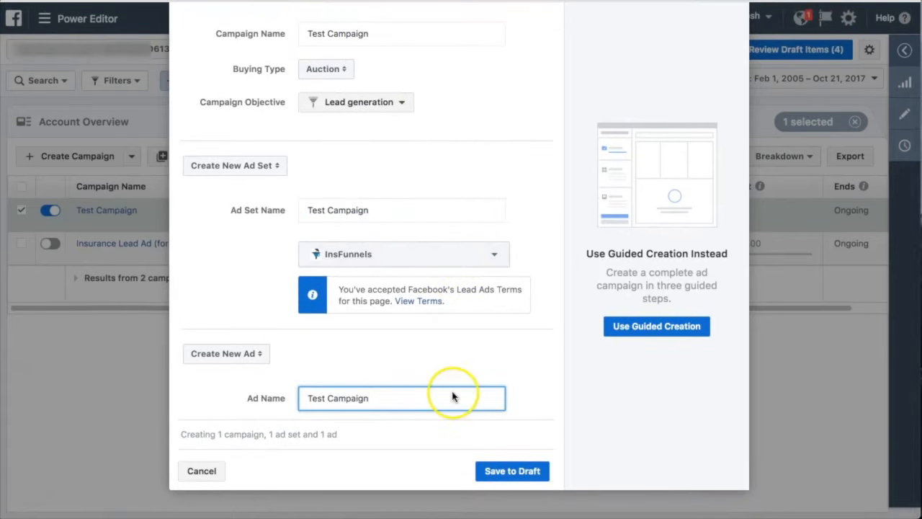
left_click(512, 472)
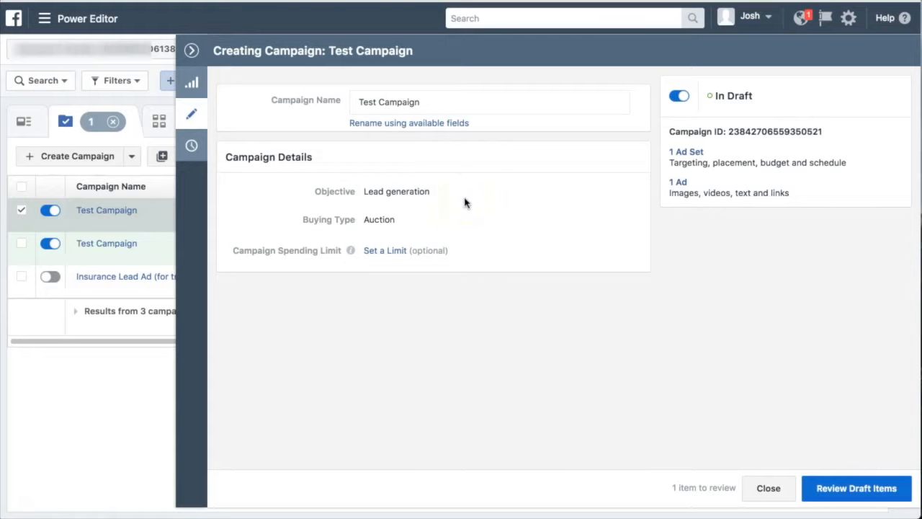
Set the campaign spending limit to $100.00 and leave the campaign editor
left_click(388, 251)
type("100")
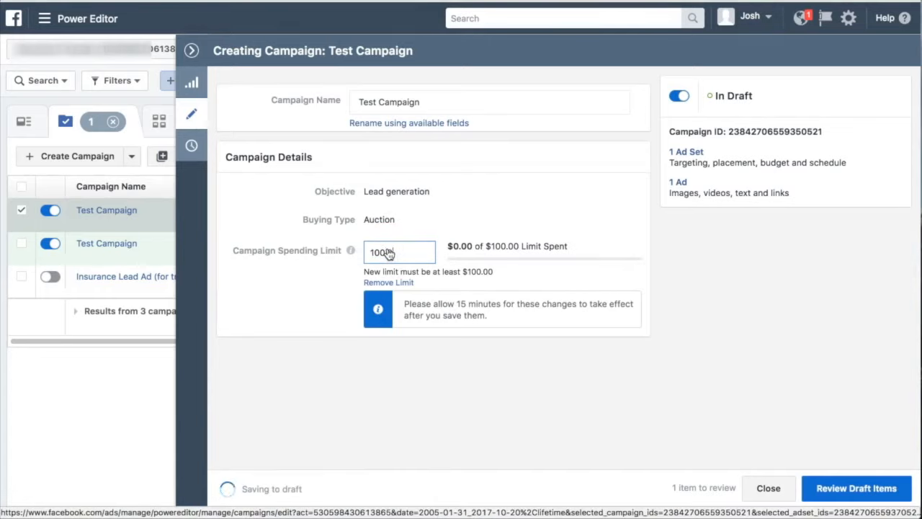
type(".00")
left_click(732, 332)
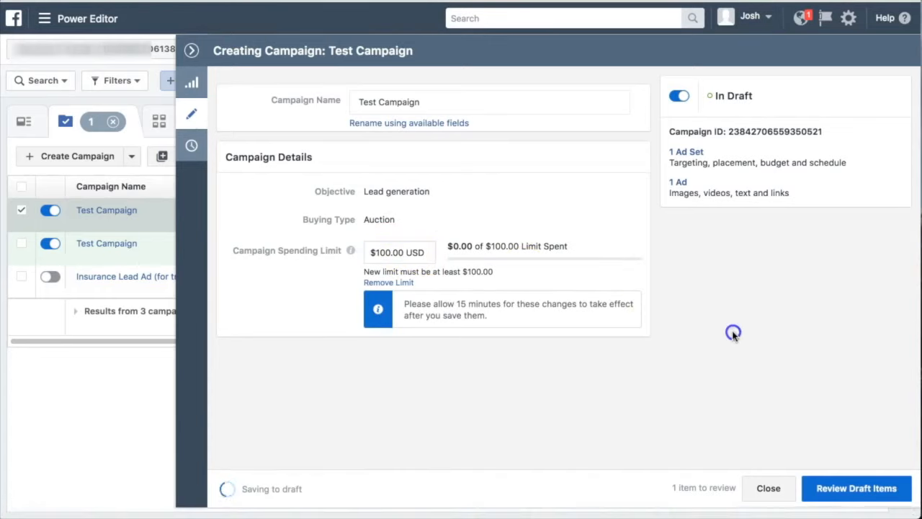
left_click(839, 487)
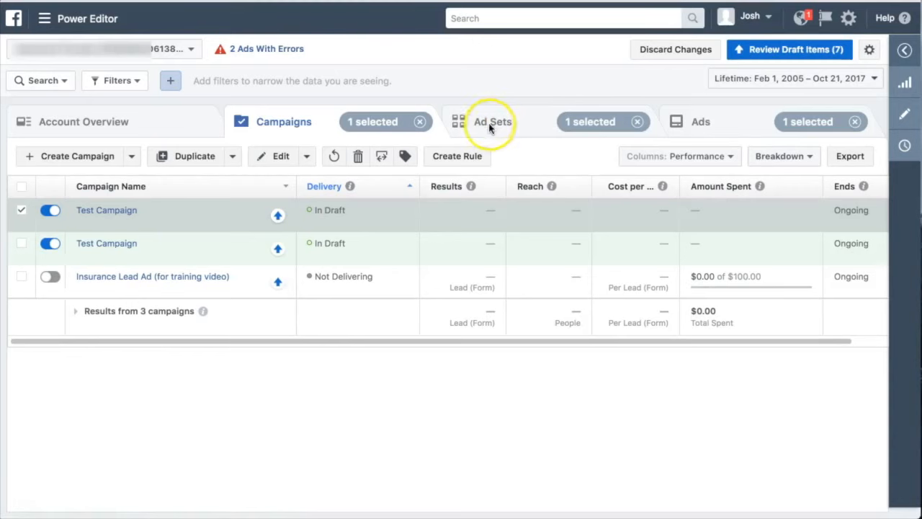
Go to the ad sets and examine the Georgia - Parents > 55 ad set's daily budget, estimated results and schedule
left_click(481, 121)
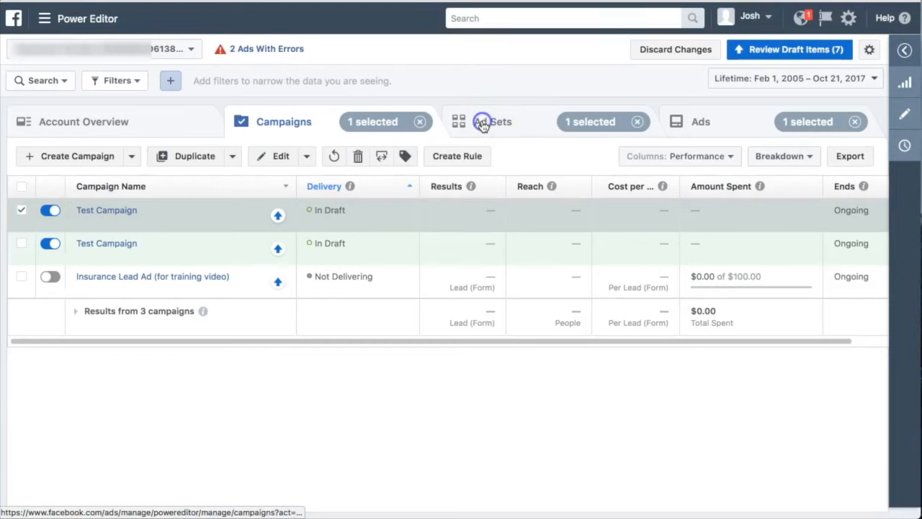
mouse_move(202, 228)
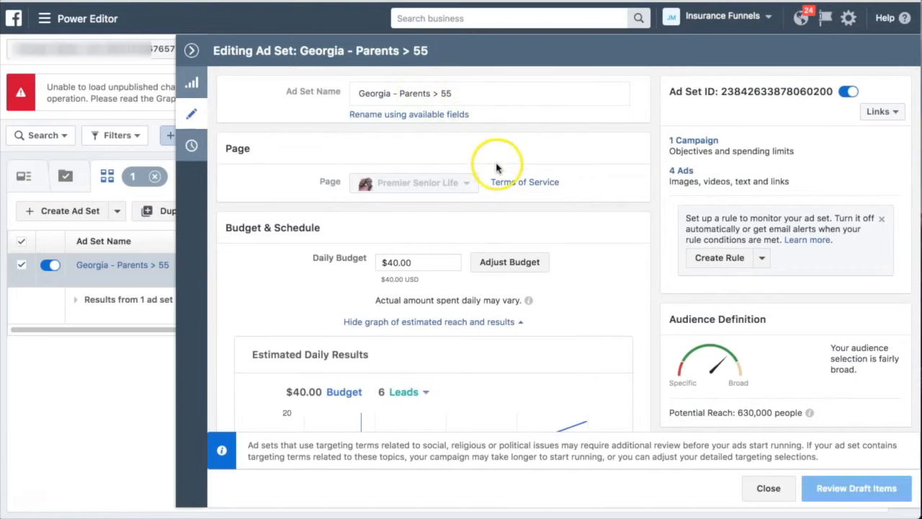
scroll(492, 163, "down", 1)
scroll(531, 239, "down", 3)
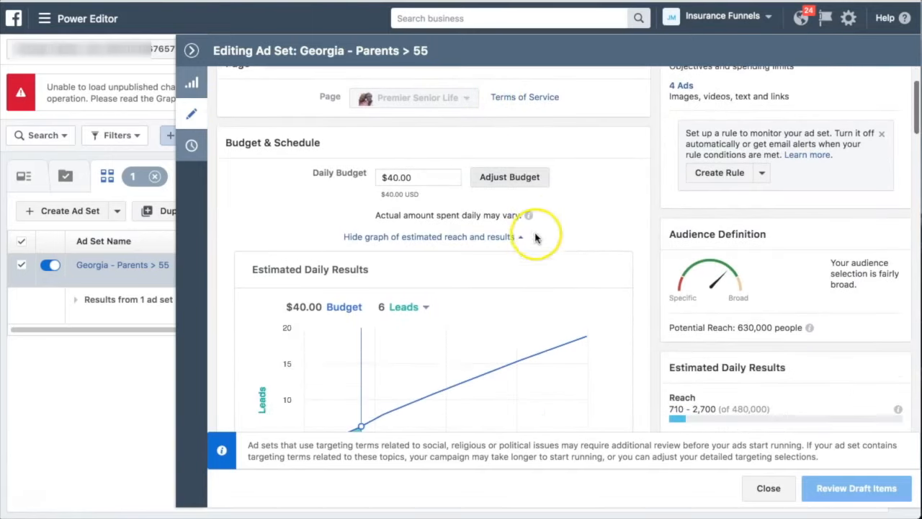
scroll(572, 272, "down", 10)
scroll(575, 278, "down", 7)
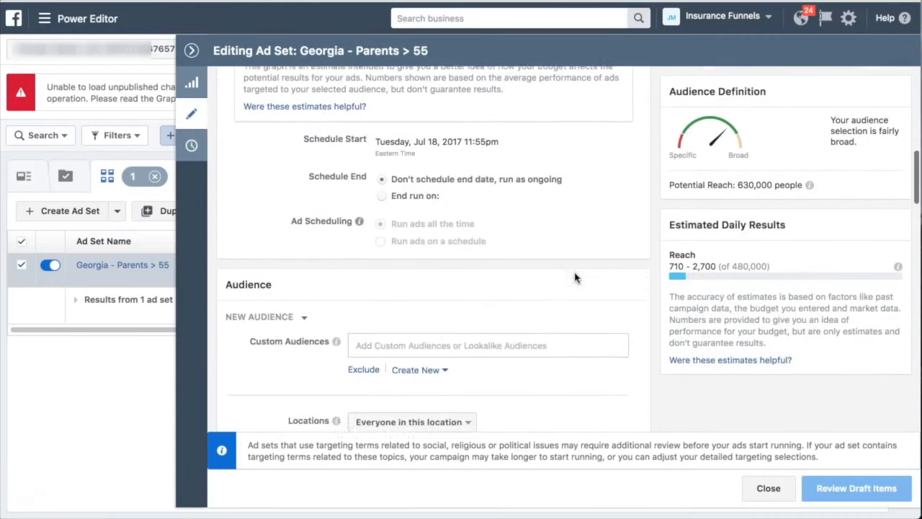
scroll(575, 277, "up", 15)
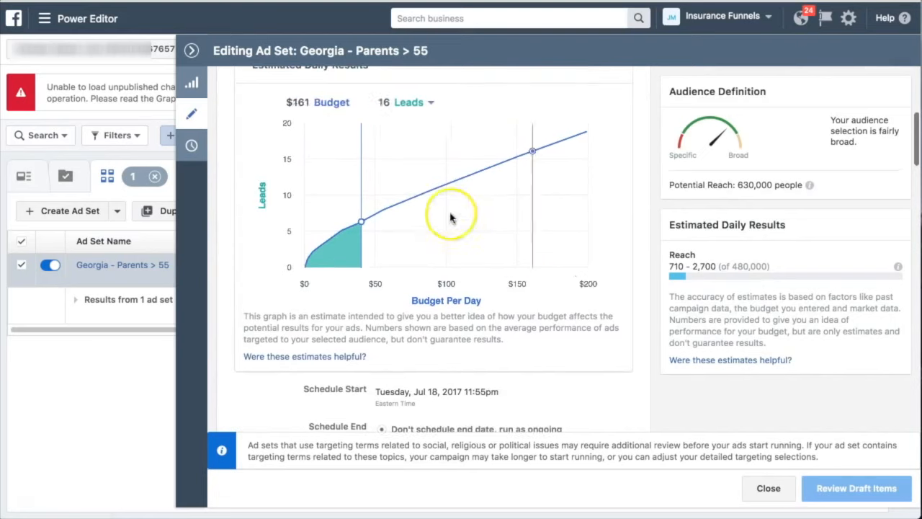
scroll(551, 282, "down", 6)
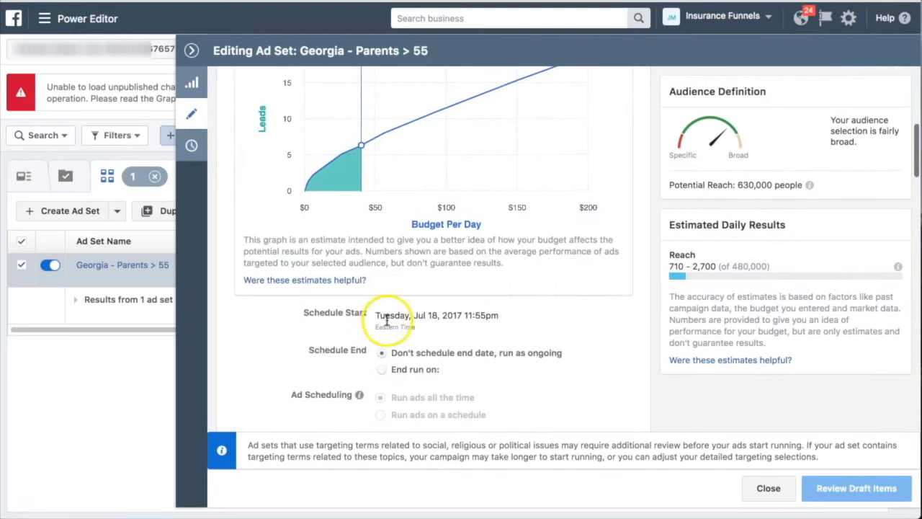
scroll(513, 358, "down", 5)
scroll(513, 358, "down", 6)
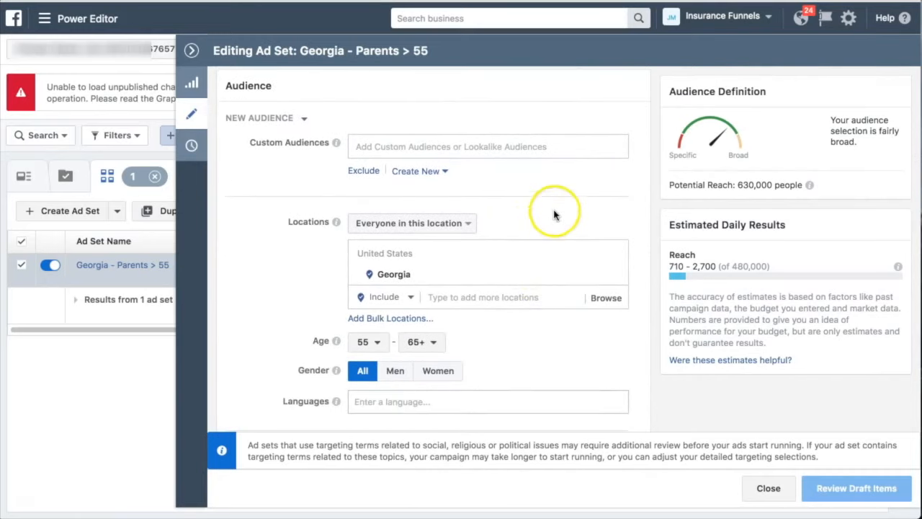
Examine the ad set's audience settings: location, age range, gender, languages, detailed targeting and connections
scroll(565, 210, "down", 1)
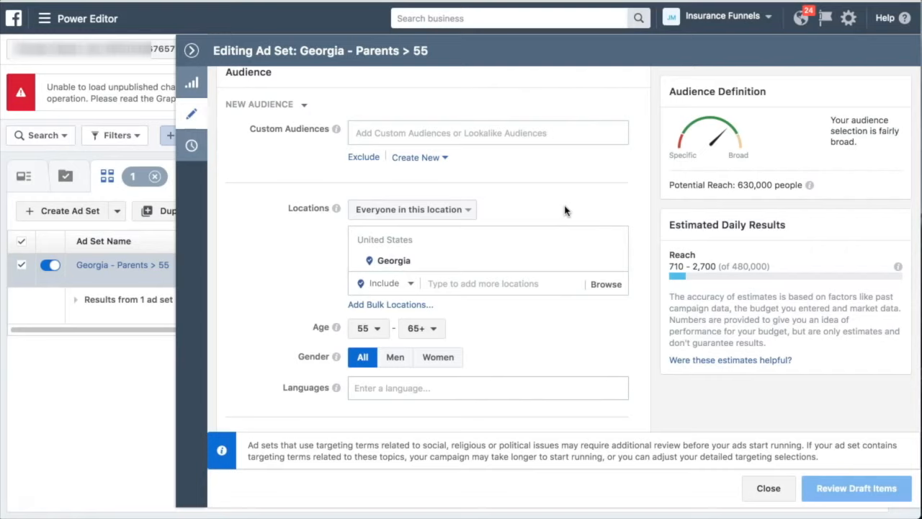
scroll(565, 209, "down", 1)
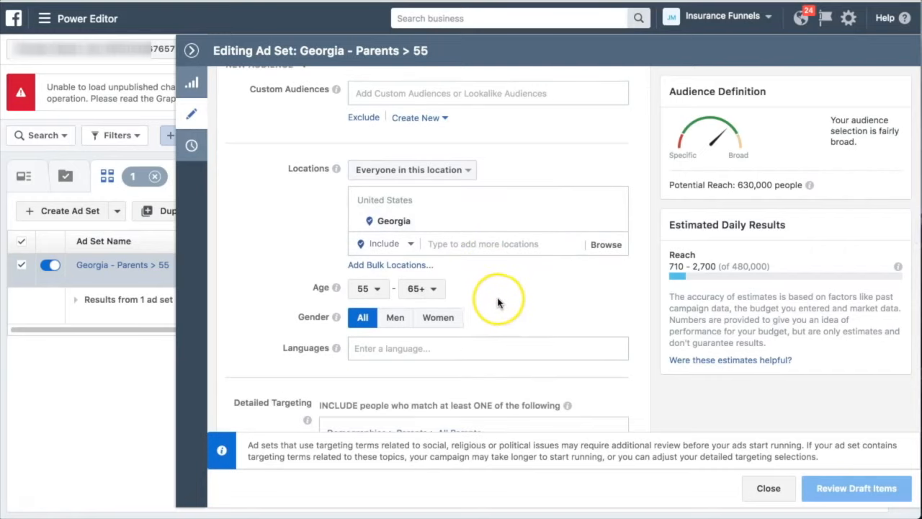
scroll(524, 312, "up", 1)
scroll(524, 312, "down", 1)
scroll(524, 312, "up", 1)
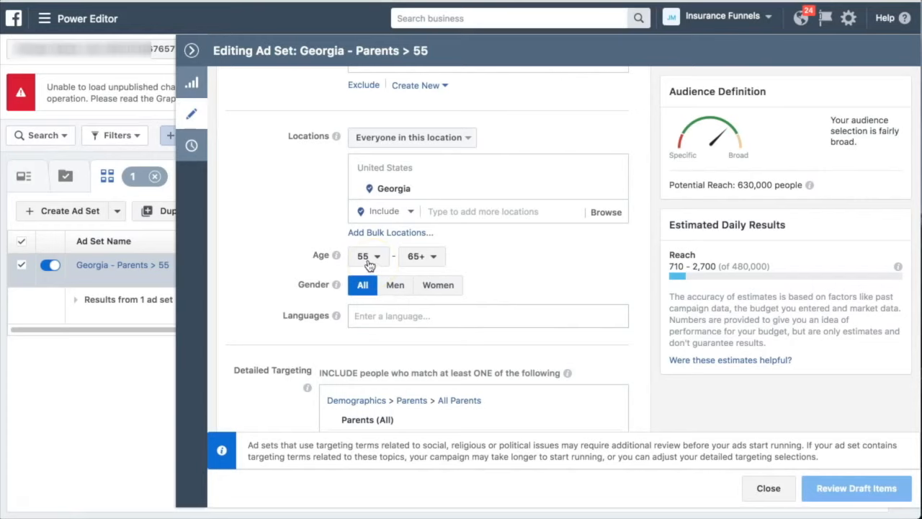
scroll(530, 261, "down", 3)
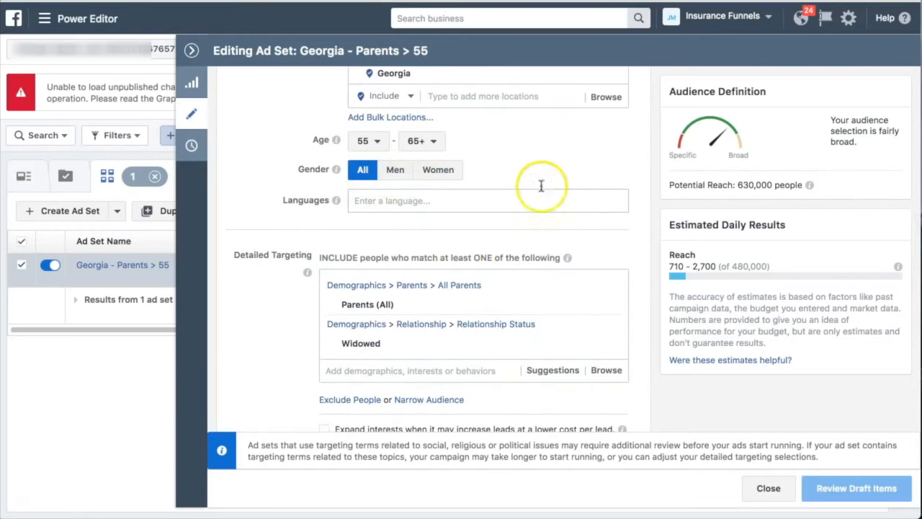
scroll(544, 173, "down", 2)
scroll(547, 173, "down", 1)
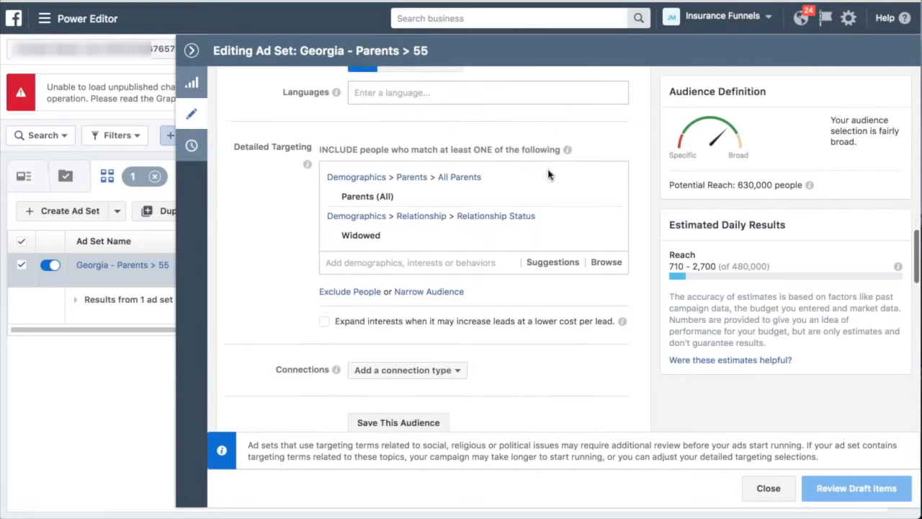
mouse_move(370, 205)
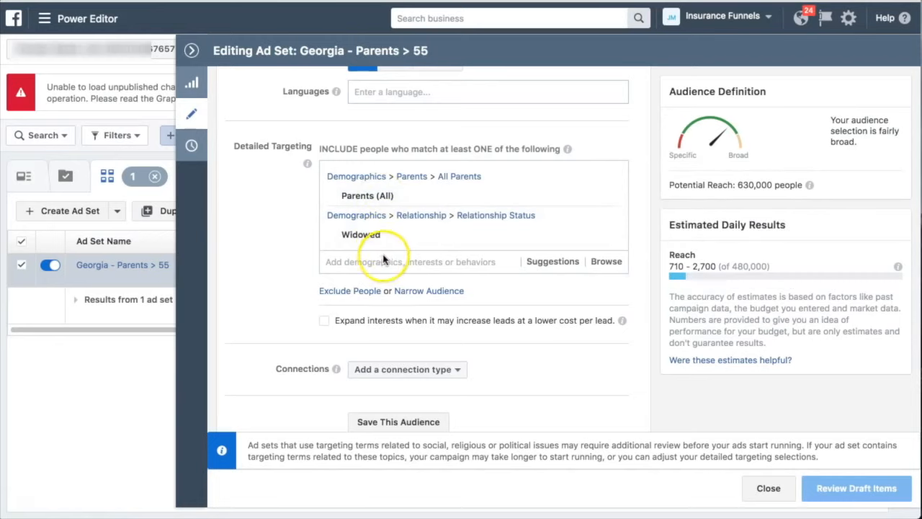
scroll(397, 284, "down", 1)
scroll(396, 285, "down", 1)
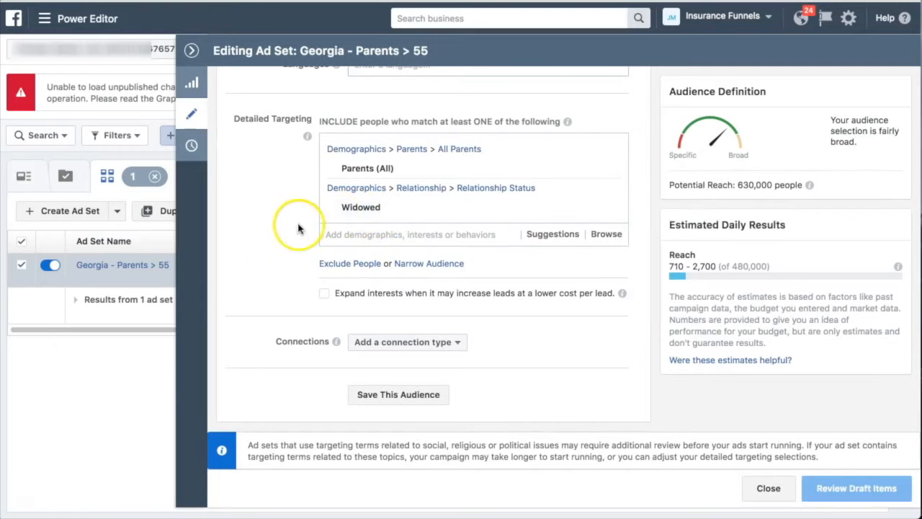
scroll(301, 336, "down", 2)
scroll(301, 336, "down", 5)
scroll(301, 336, "up", 7)
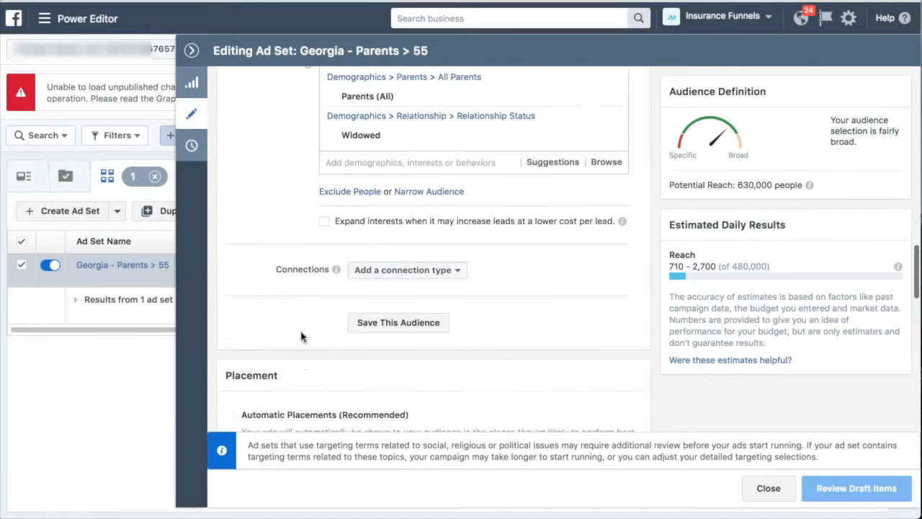
Search the detailed targeting options for "income" and look through the household income brackets
left_click(346, 238)
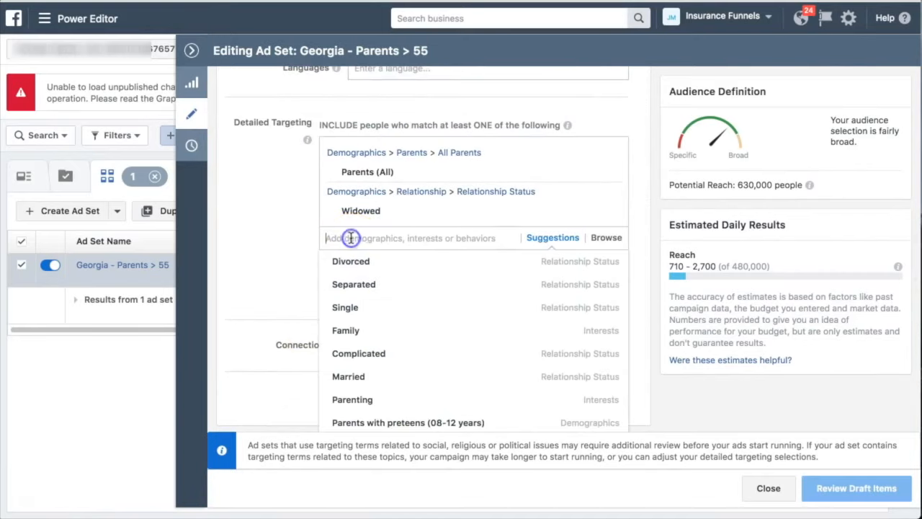
type("income")
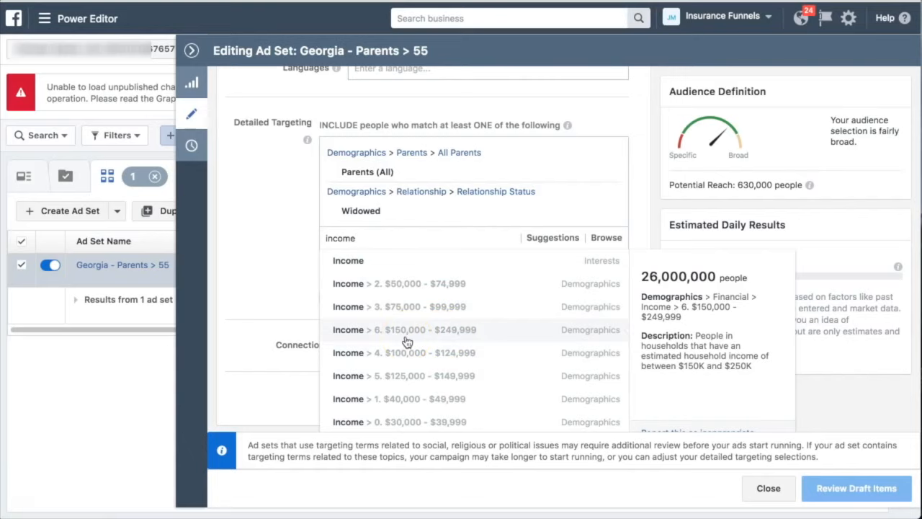
left_click(403, 301)
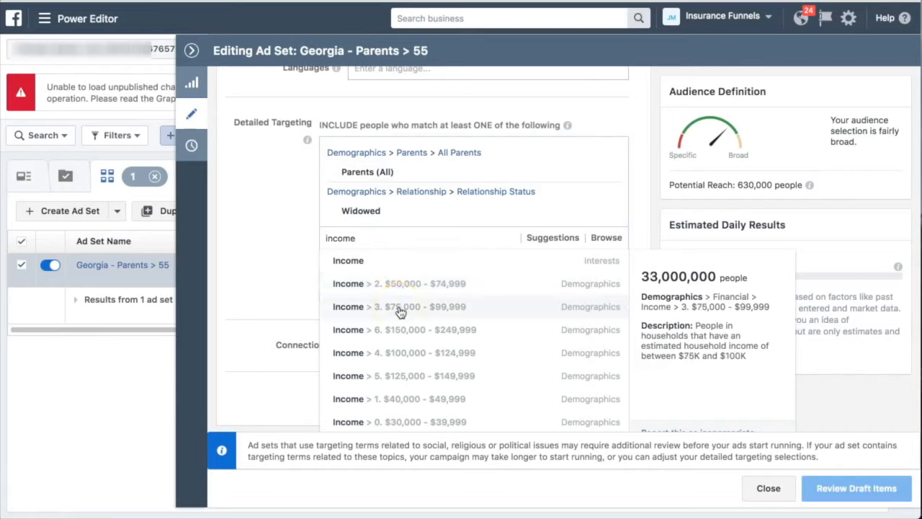
double_click(366, 237)
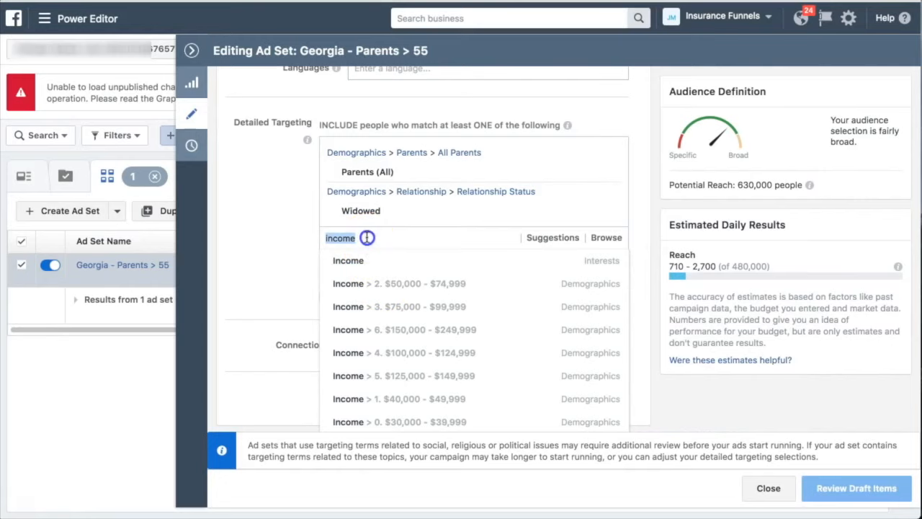
Clear the "income" search from the detailed targeting options
key("BackSpace")
left_click(258, 256)
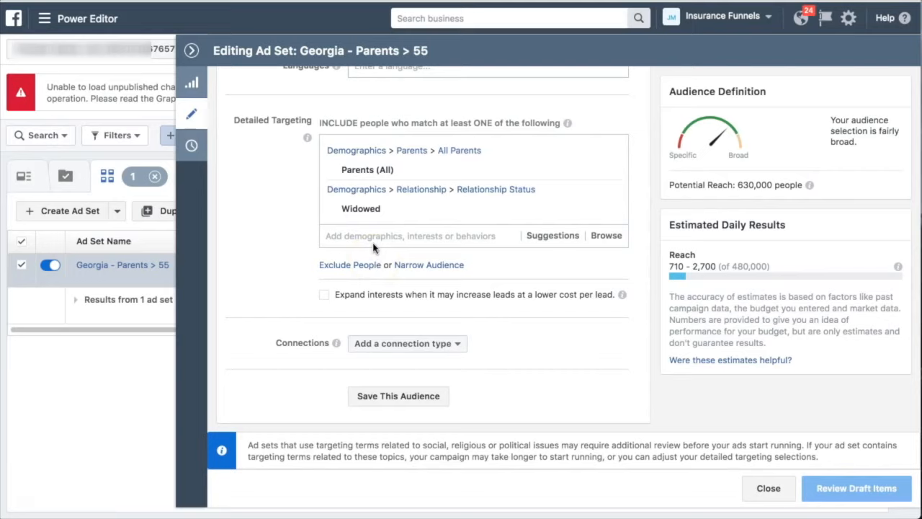
left_click(389, 256)
Examine the ad set's placement, bid amount and delivery settings, and close the ad set editor
scroll(278, 304, "down", 4)
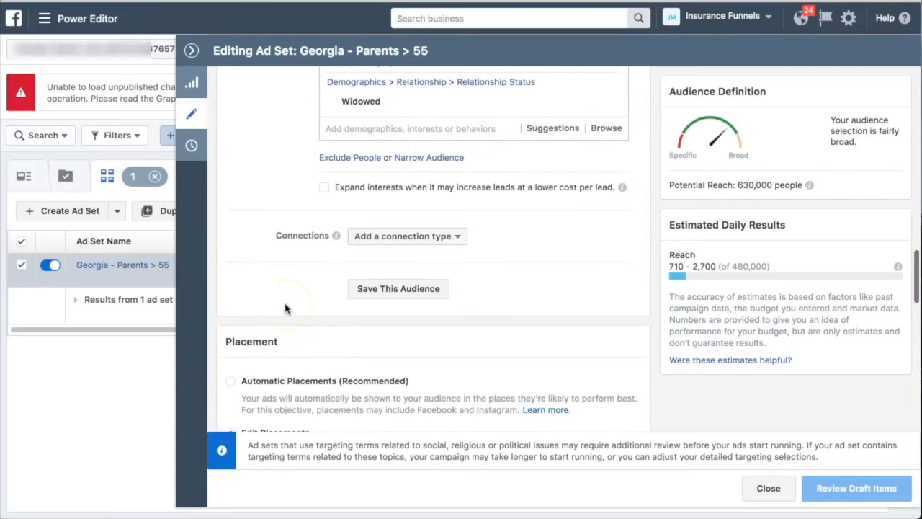
scroll(265, 234, "down", 1)
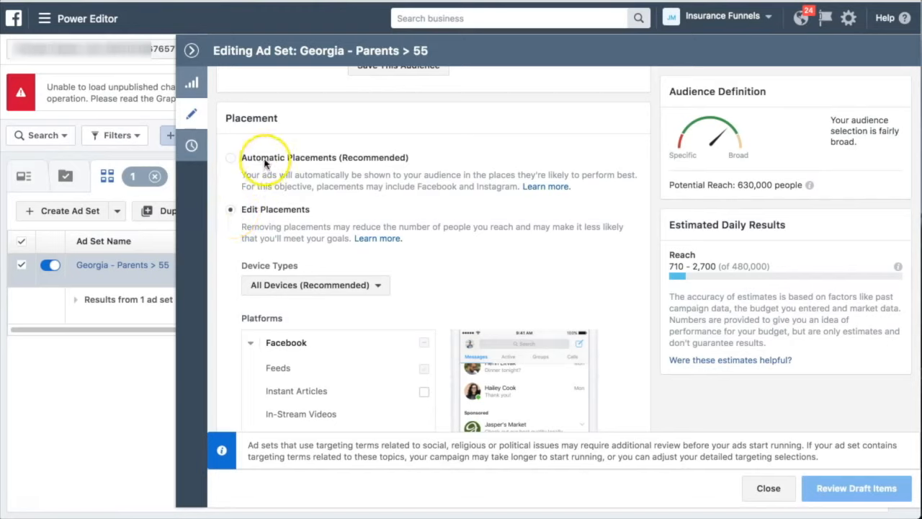
scroll(320, 202, "down", 1)
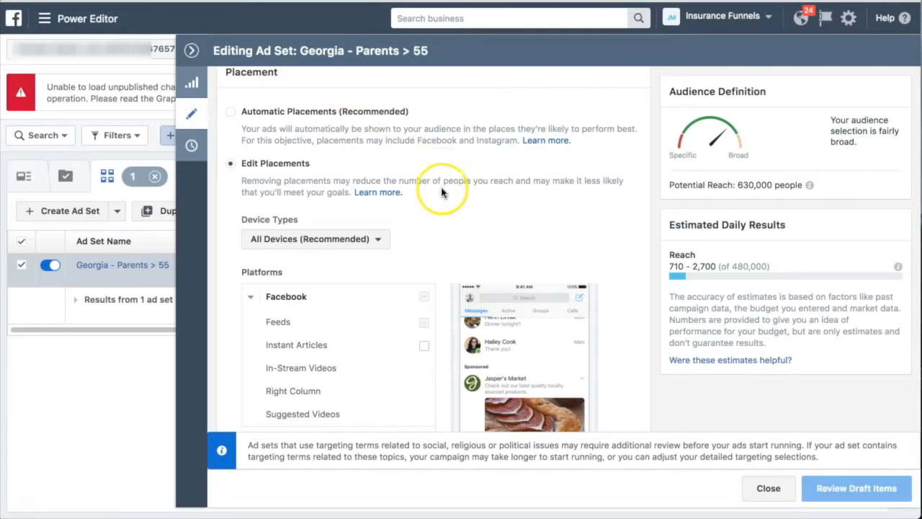
scroll(442, 196, "down", 5)
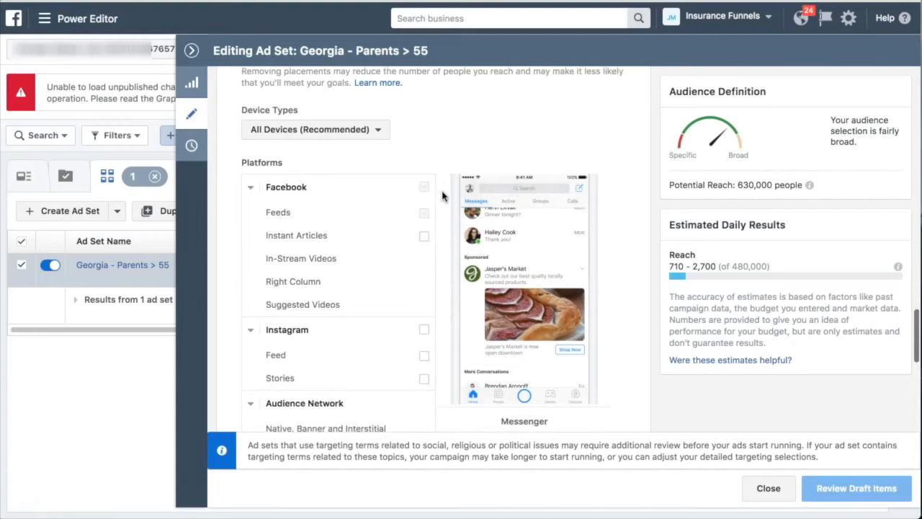
scroll(422, 227, "down", 3)
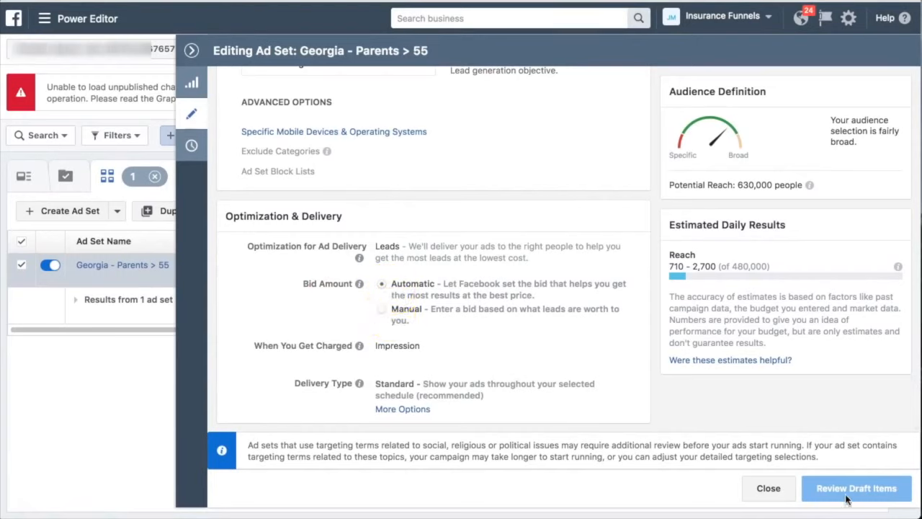
left_click(161, 351)
left_click(192, 51)
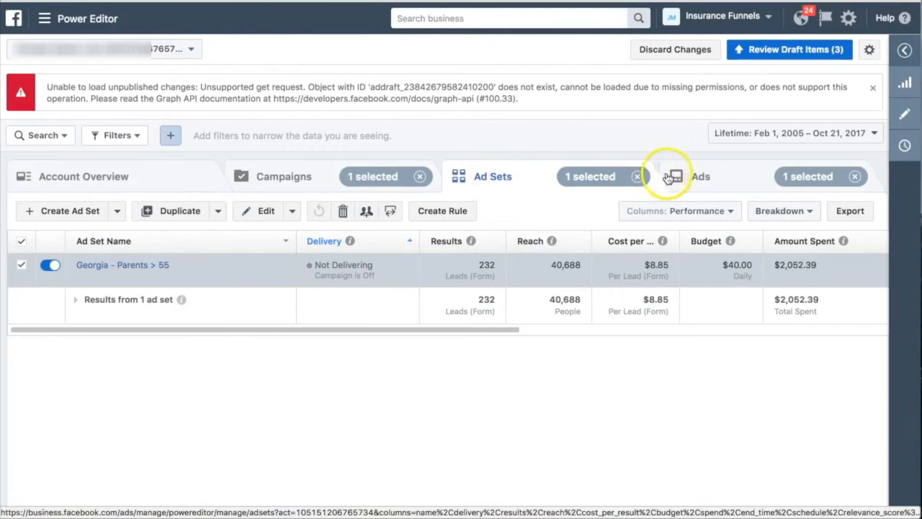
Go to the ads, open Lead Gen Ad 2 - Copy for editing and examine its identity and ad format settings
left_click(690, 175)
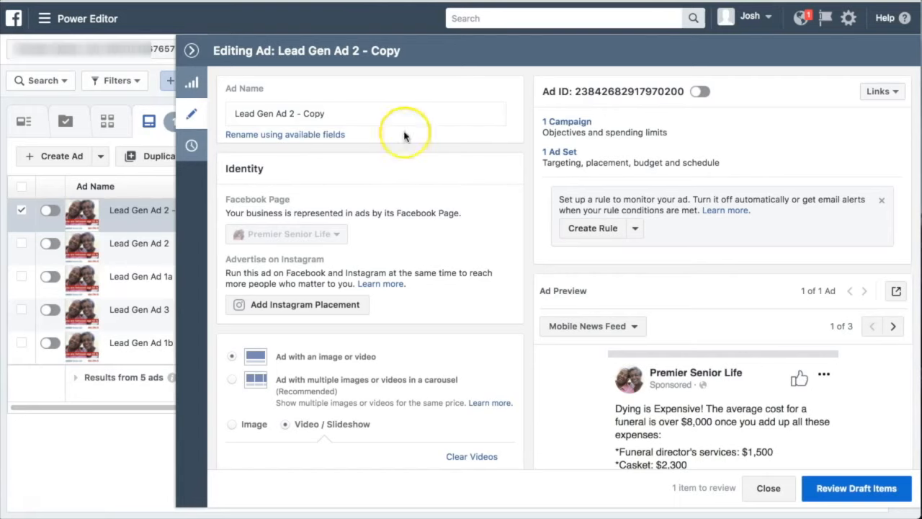
scroll(397, 213, "down", 3)
scroll(397, 212, "up", 3)
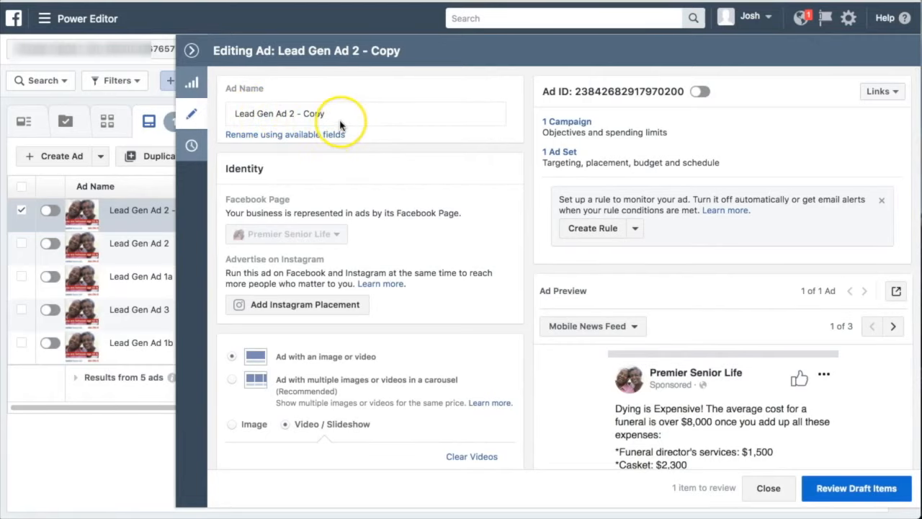
scroll(406, 206, "down", 2)
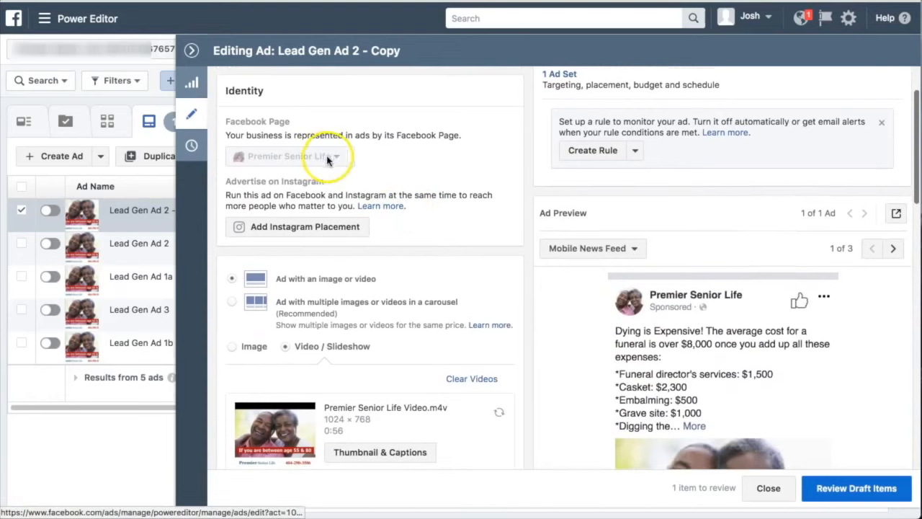
scroll(432, 180, "down", 3)
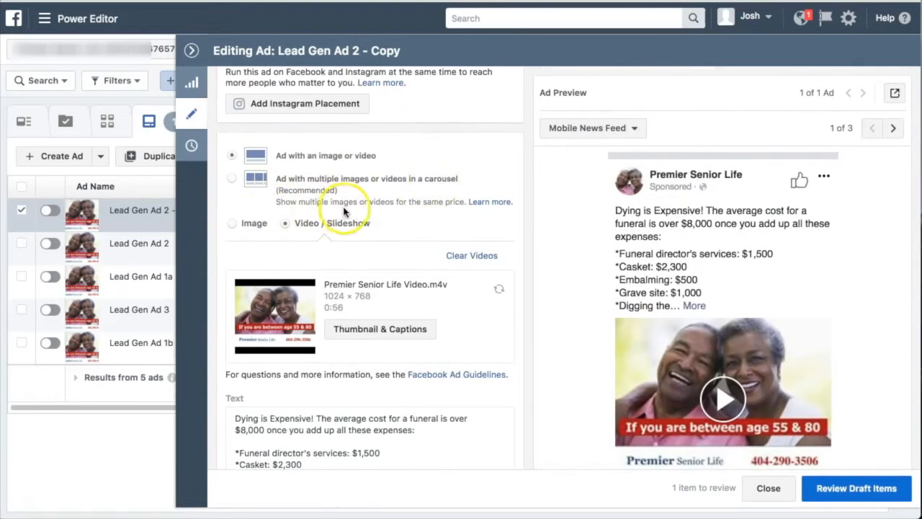
scroll(310, 198, "down", 2)
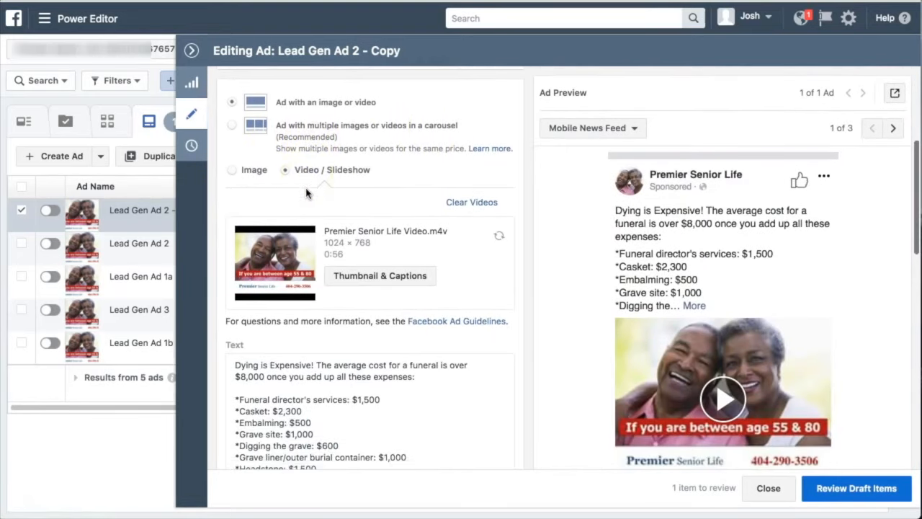
Examine the ad's video creative, its image or video choice and its Mobile News Feed preview
left_click(350, 175)
scroll(592, 351, "down", 3)
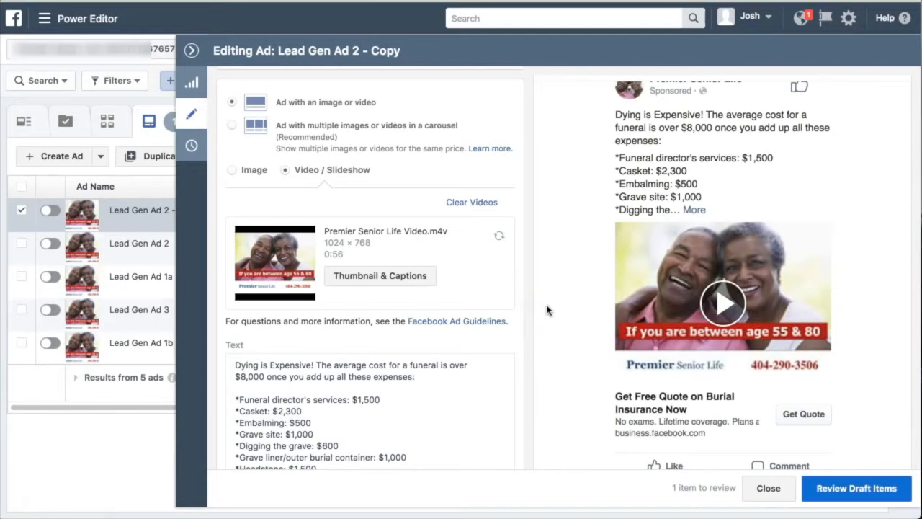
scroll(435, 302, "down", 2)
scroll(434, 298, "down", 2)
scroll(434, 298, "up", 1)
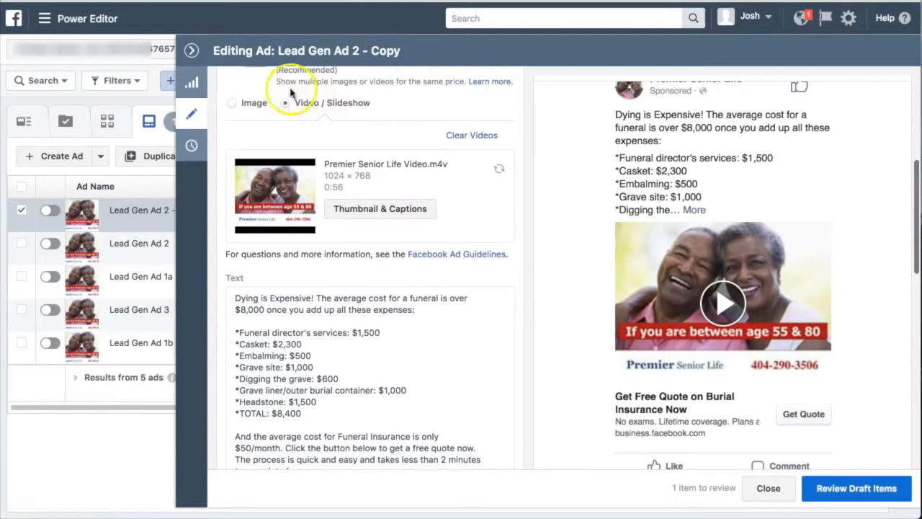
left_click(234, 106)
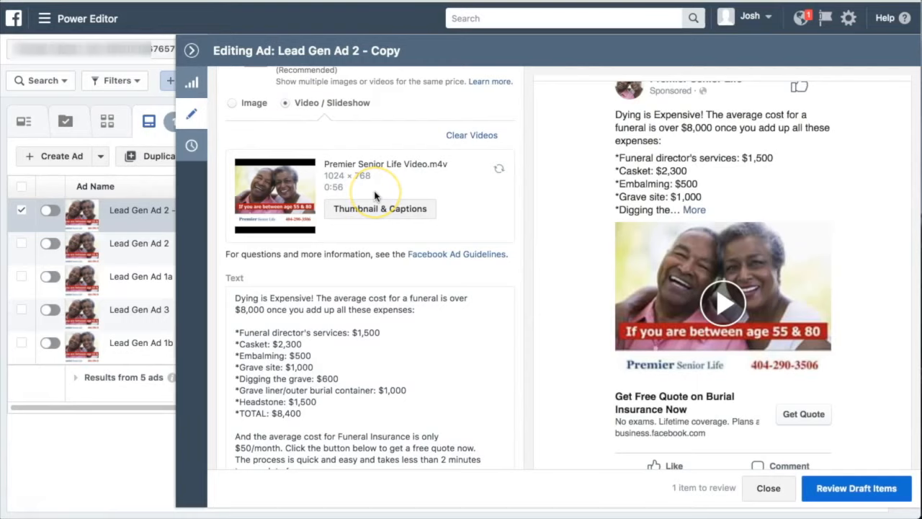
Delete the colon after "expenses" in the ad's text and compare the text with the preview
scroll(389, 307, "down", 3)
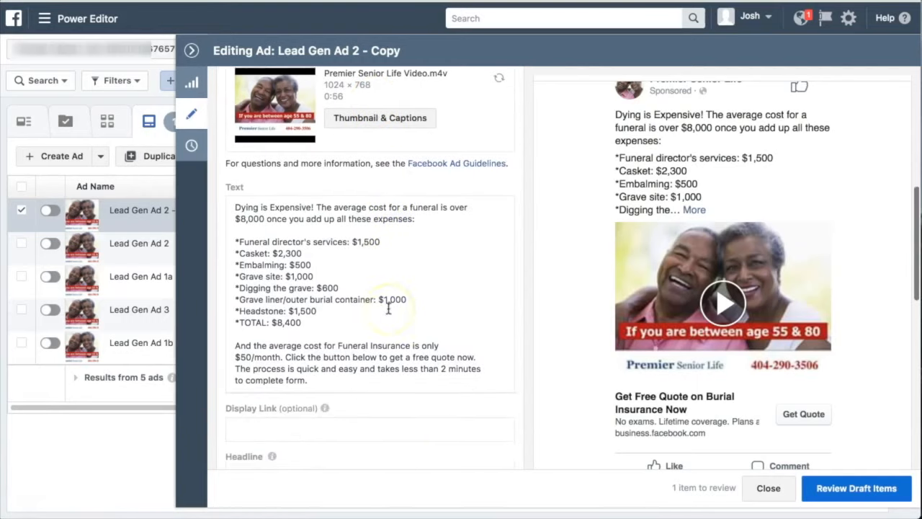
scroll(389, 306, "down", 1)
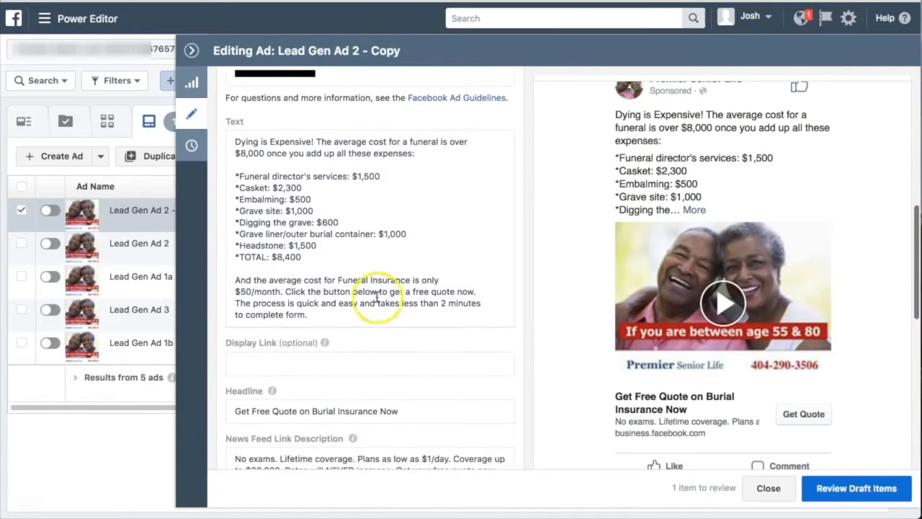
left_click(251, 145)
scroll(310, 158, "up", 2)
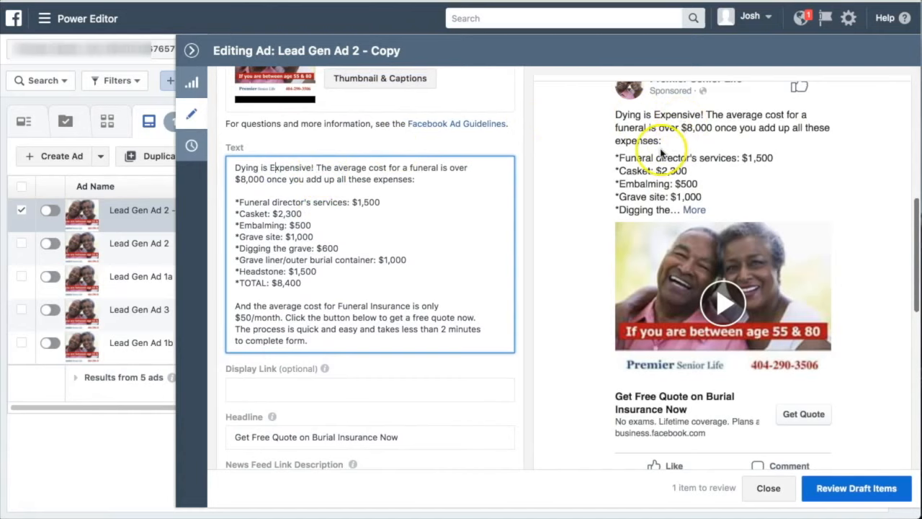
scroll(641, 144, "up", 2)
left_click(471, 186)
left_click(423, 181)
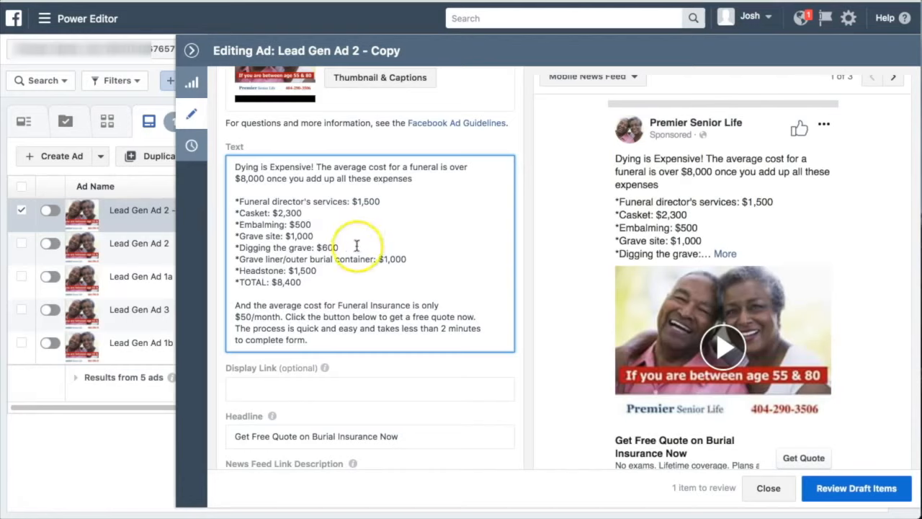
Examine the ad's body text and headline and compare them with the ad preview
scroll(429, 257, "down", 1)
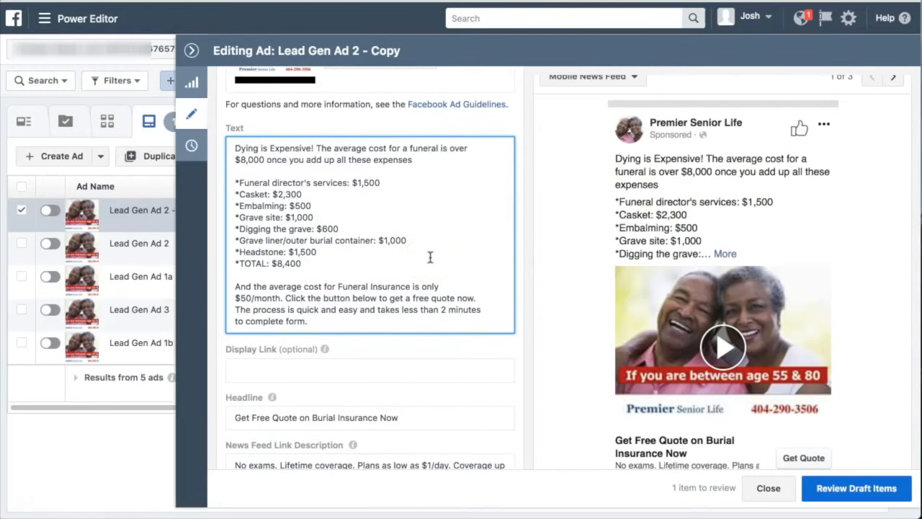
scroll(429, 256, "down", 2)
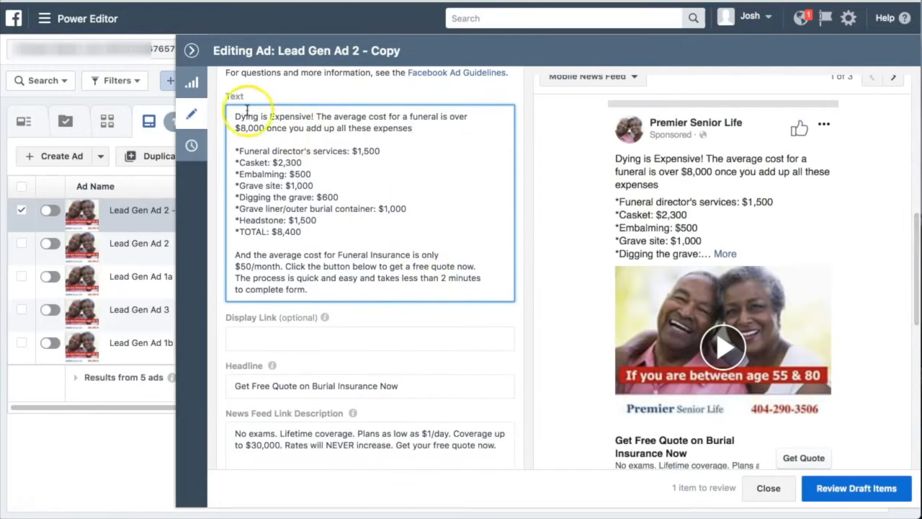
scroll(272, 232, "down", 5)
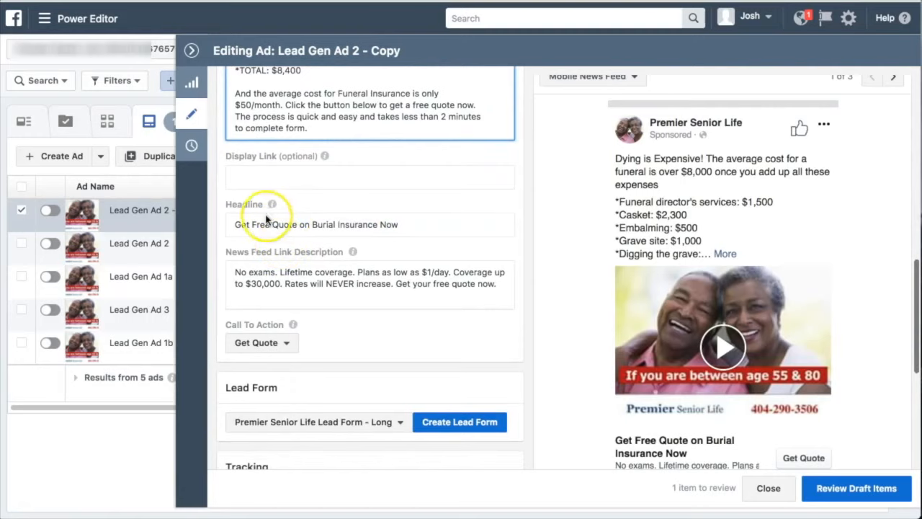
left_click(401, 223)
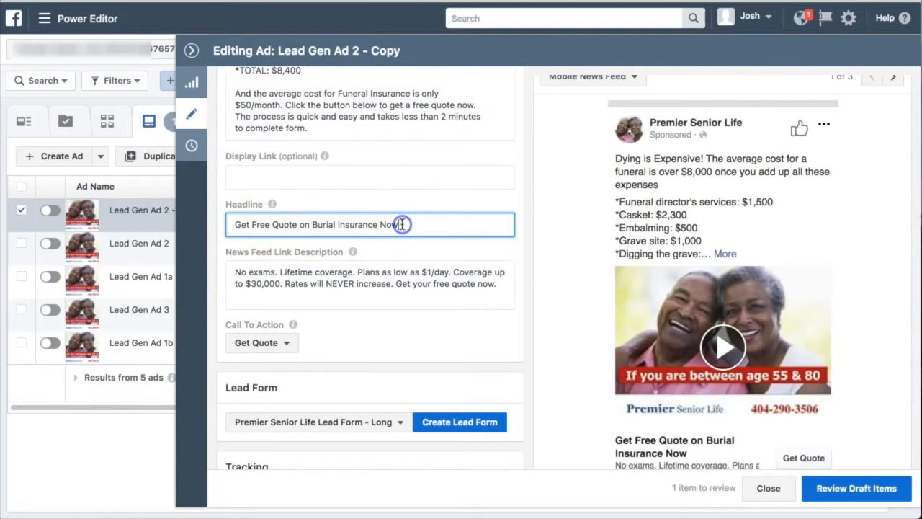
scroll(483, 268, "down", 1)
scroll(483, 268, "down", 2)
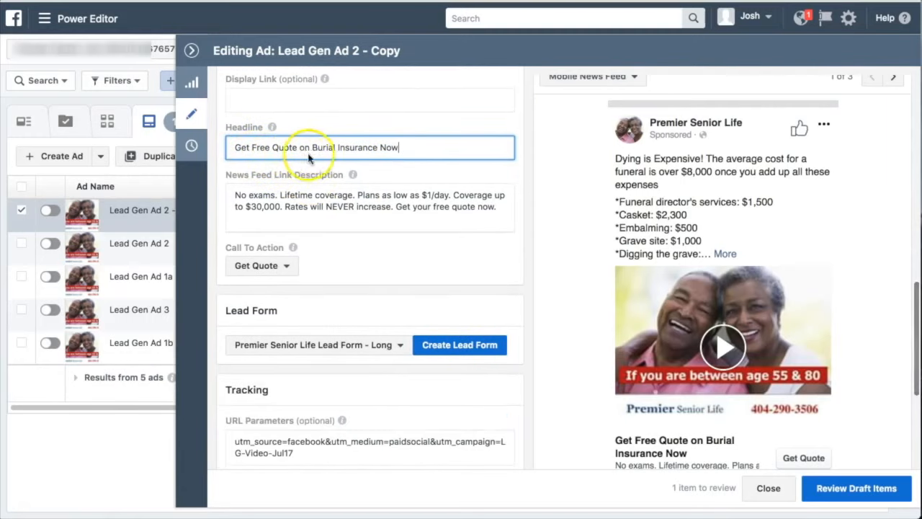
scroll(558, 305, "down", 3)
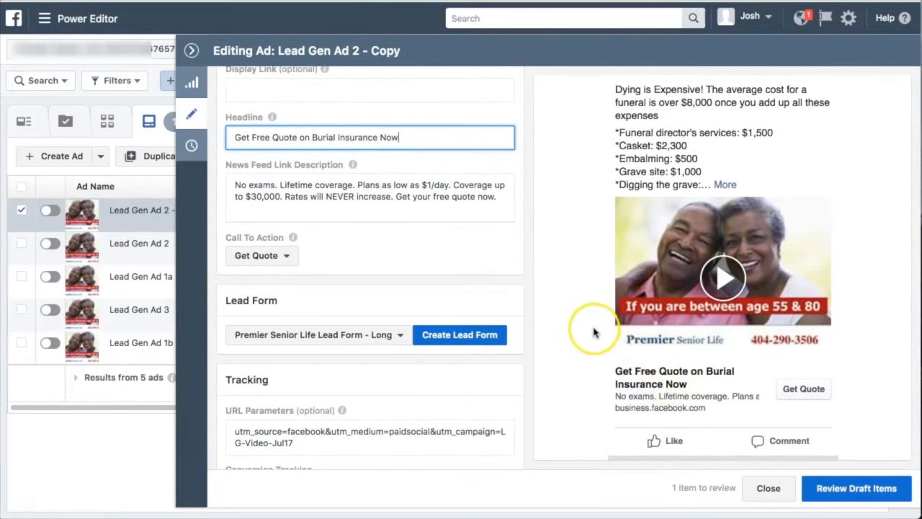
scroll(594, 332, "up", 3)
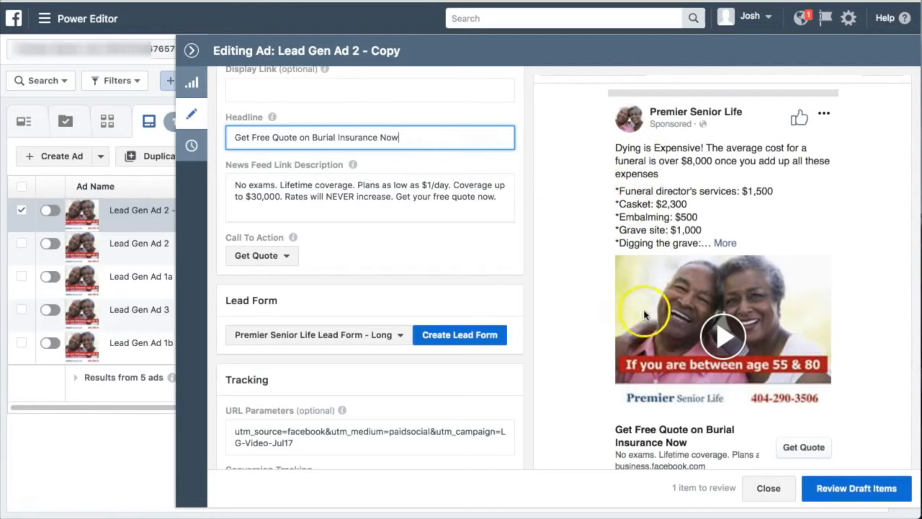
scroll(634, 302, "down", 3)
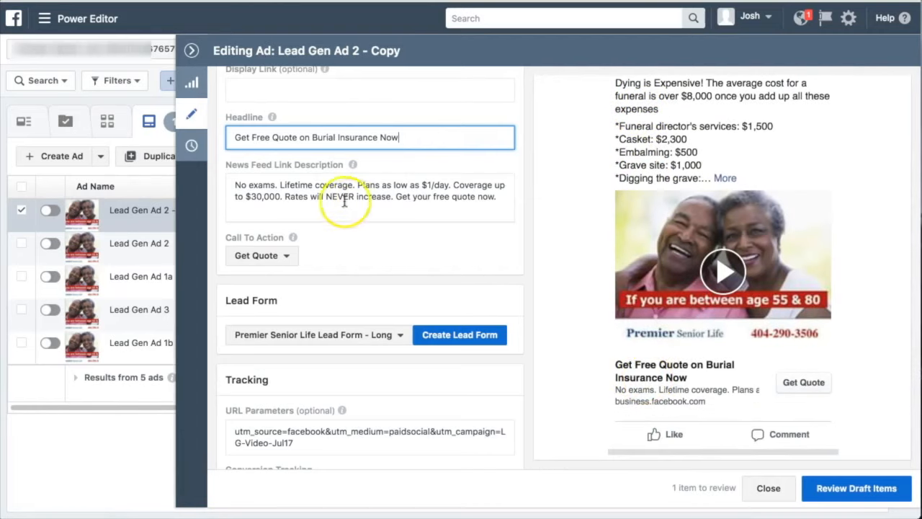
Review the news feed link description and the available call to action options, keeping Get Quote
left_click(286, 196)
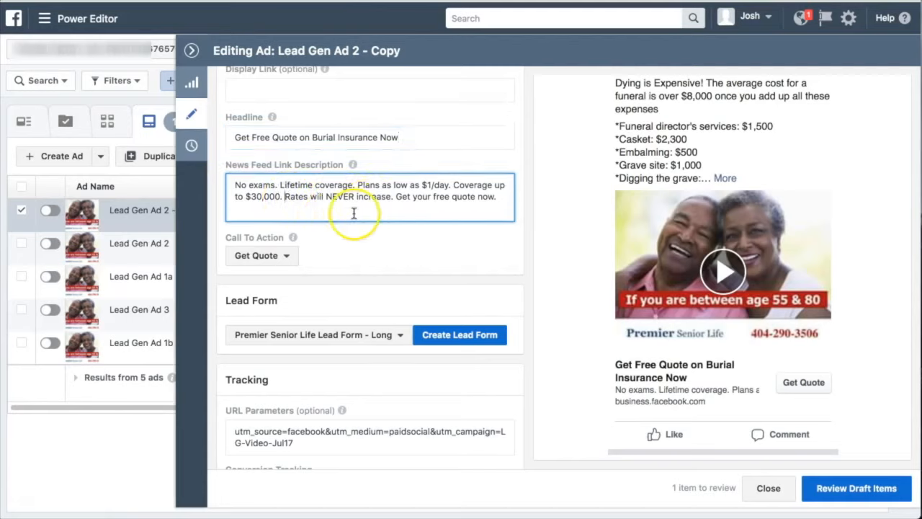
left_click(281, 262)
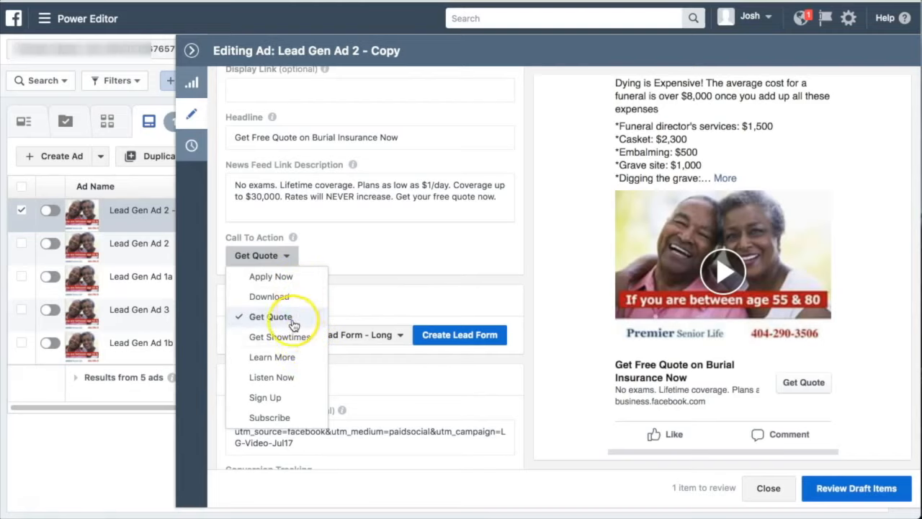
left_click(428, 214)
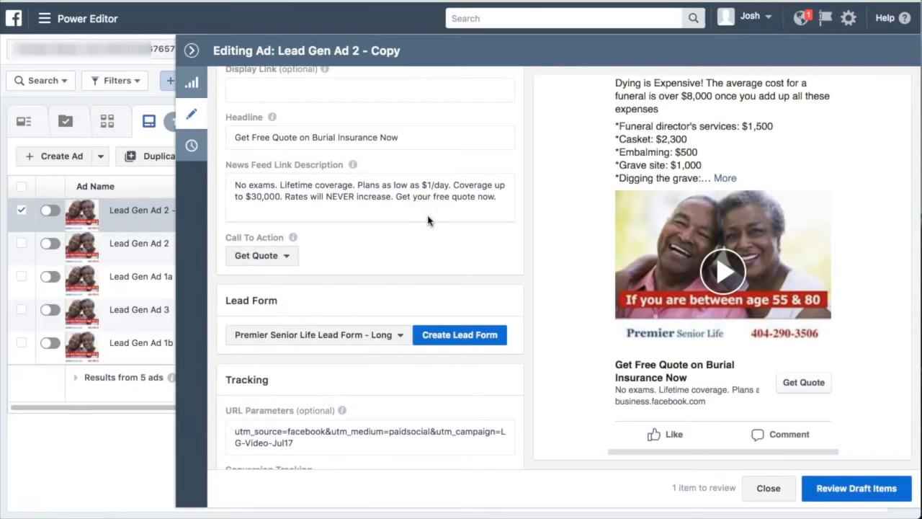
Examine the ad's lead form choice, its URL parameters and its Facebook Pixel conversion tracking
scroll(427, 218, "down", 2)
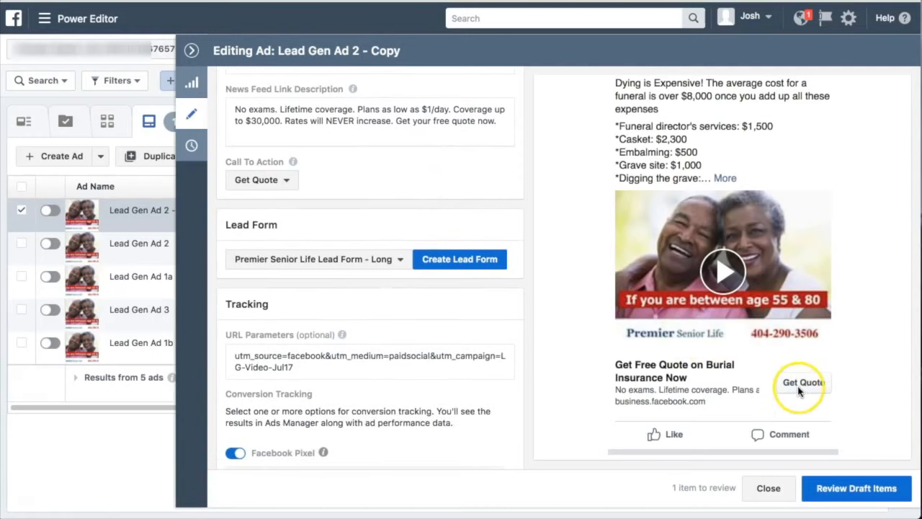
scroll(353, 360, "down", 2)
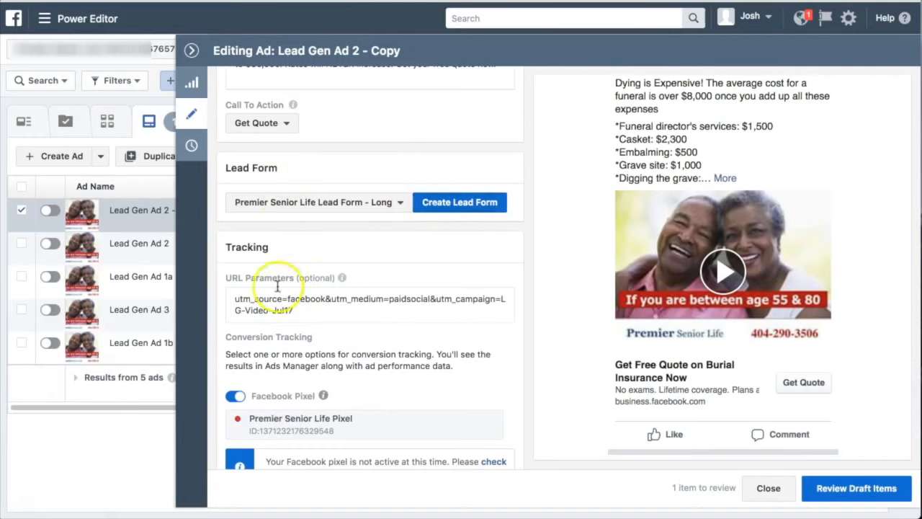
scroll(235, 253, "down", 2)
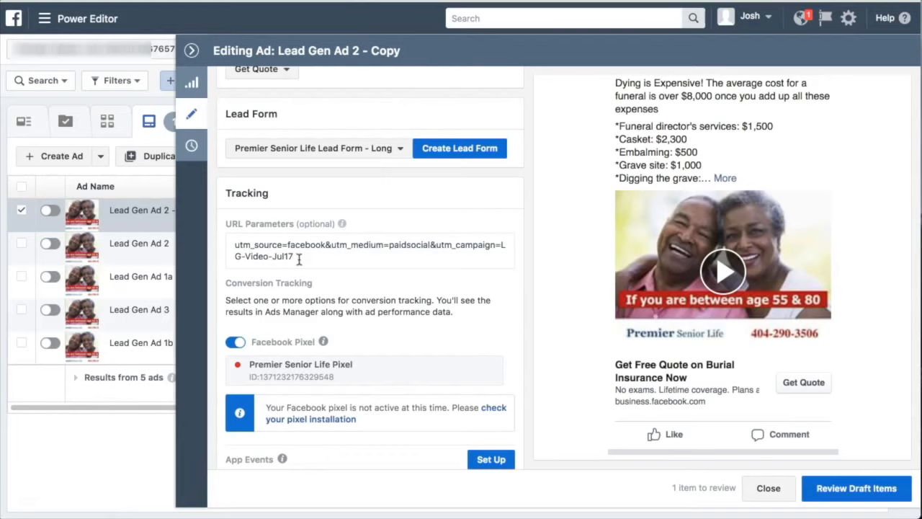
left_click(299, 260)
scroll(299, 260, "down", 1)
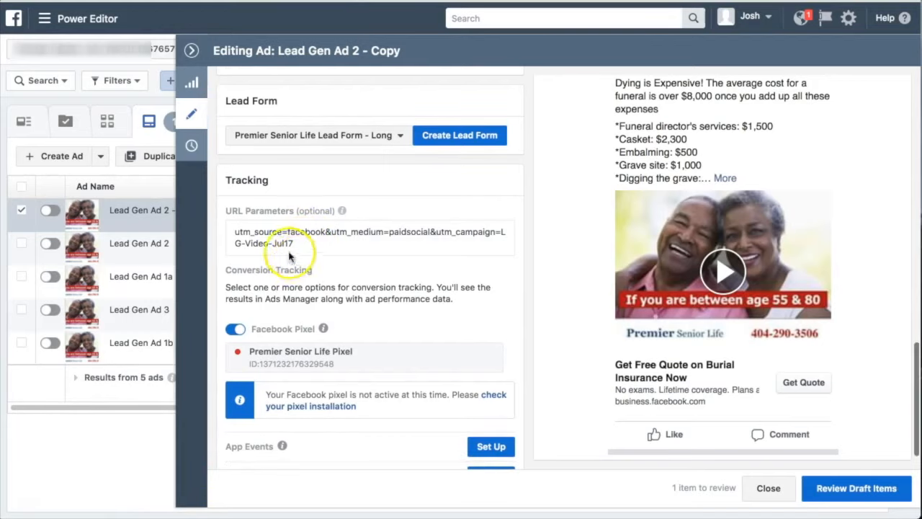
scroll(313, 247, "up", 3)
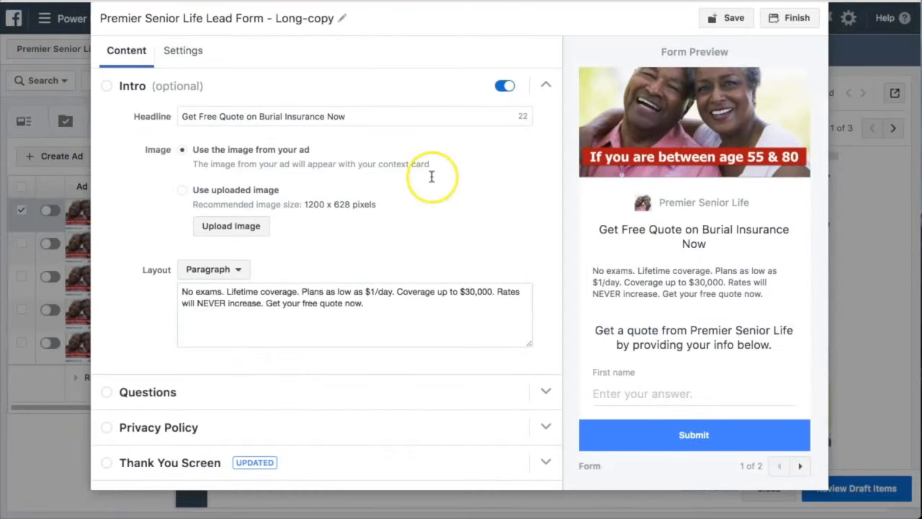
Examine the lead form's intro headline, image choice and paragraph text, and compare them with the form preview
scroll(431, 176, "down", 2)
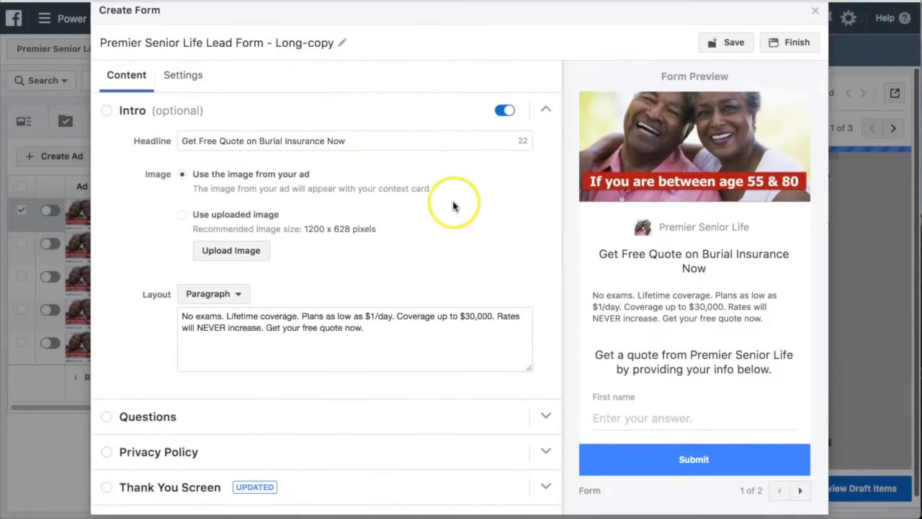
scroll(475, 226, "up", 1)
scroll(475, 227, "up", 2)
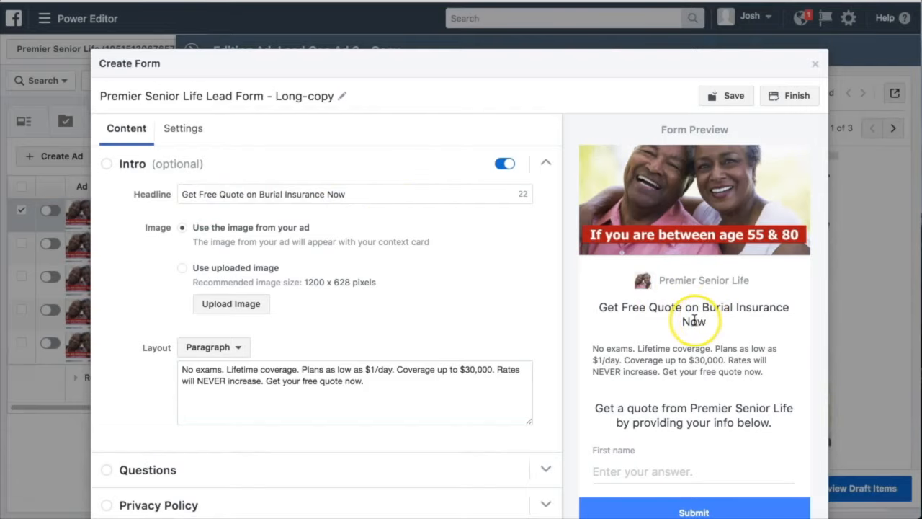
scroll(307, 234, "down", 1)
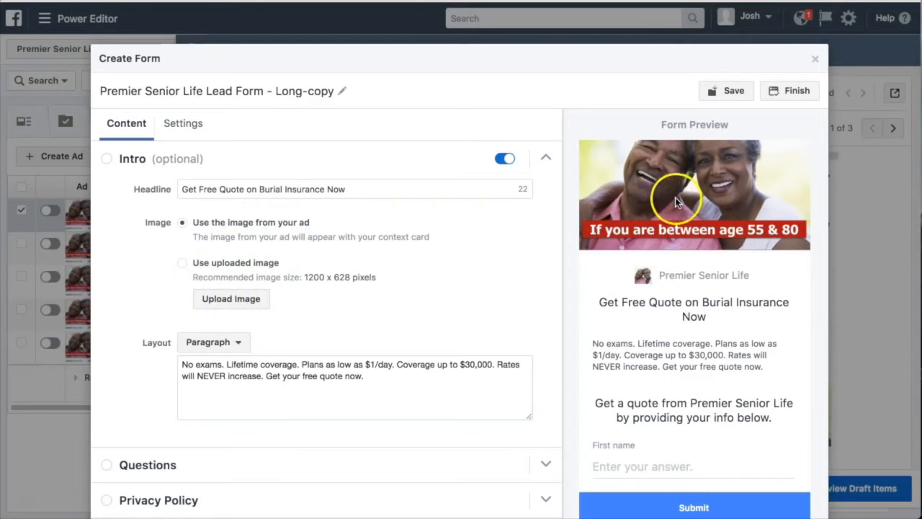
scroll(435, 288, "down", 2)
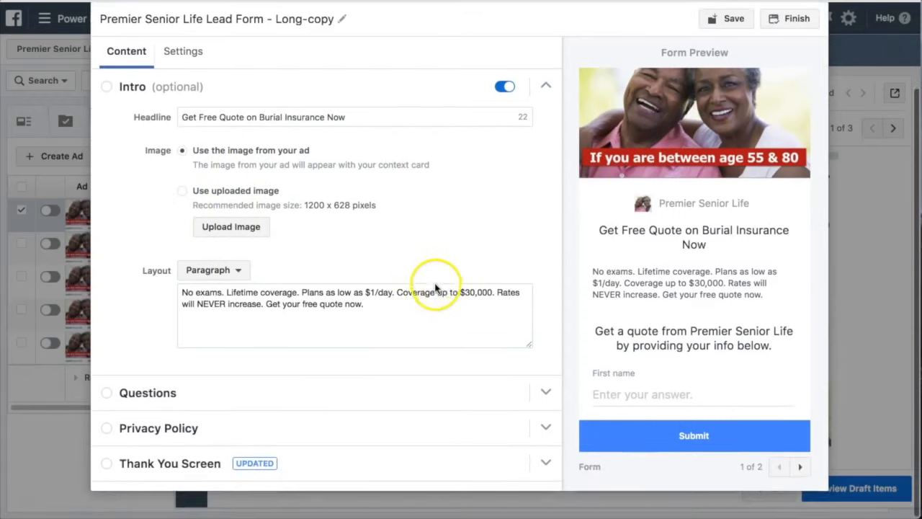
Check the intro's layout options and dismiss the image file chooser without picking a file
left_click(232, 268)
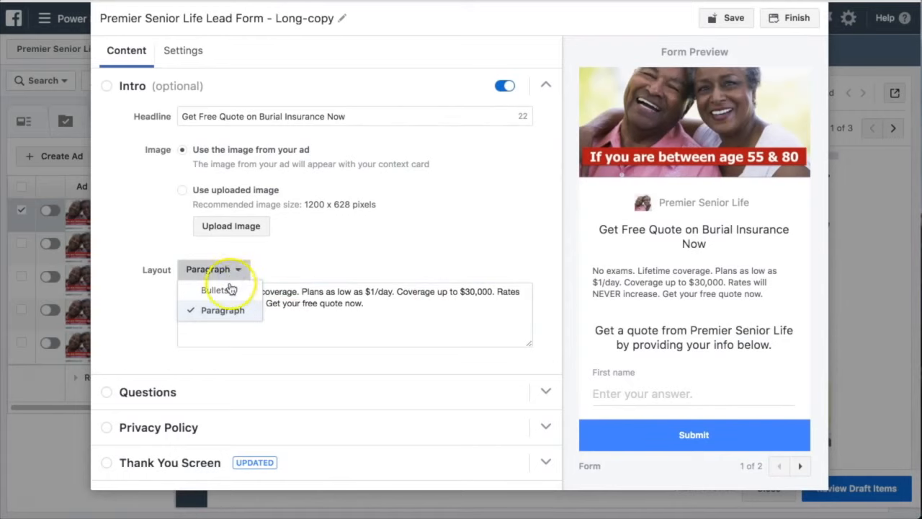
left_click(312, 235)
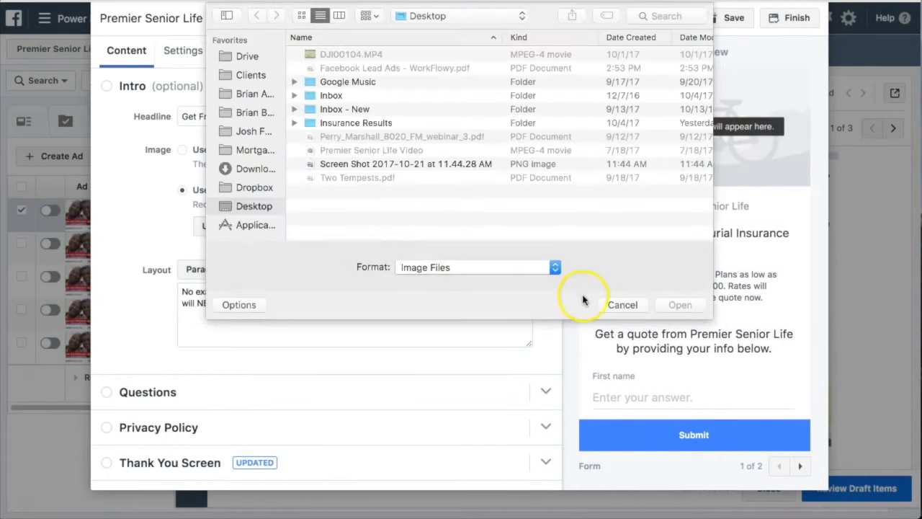
left_click(615, 305)
left_click(353, 322)
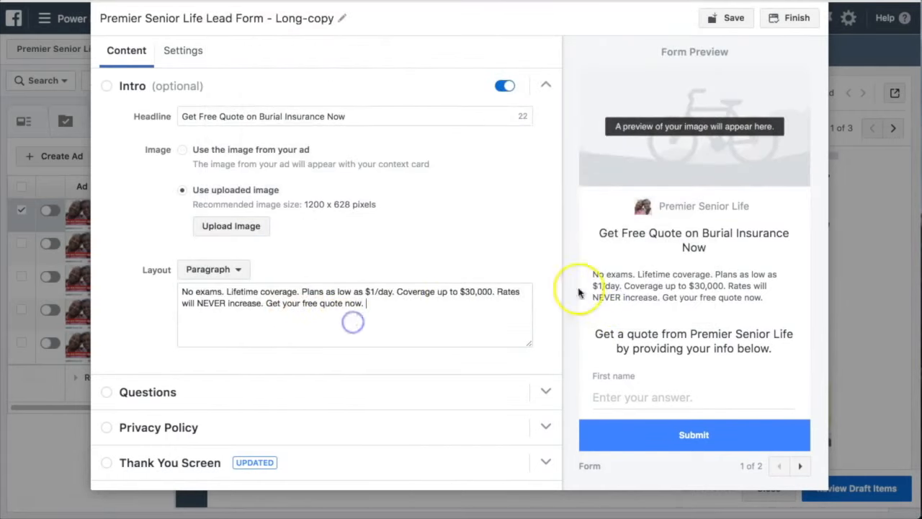
scroll(674, 281, "down", 2)
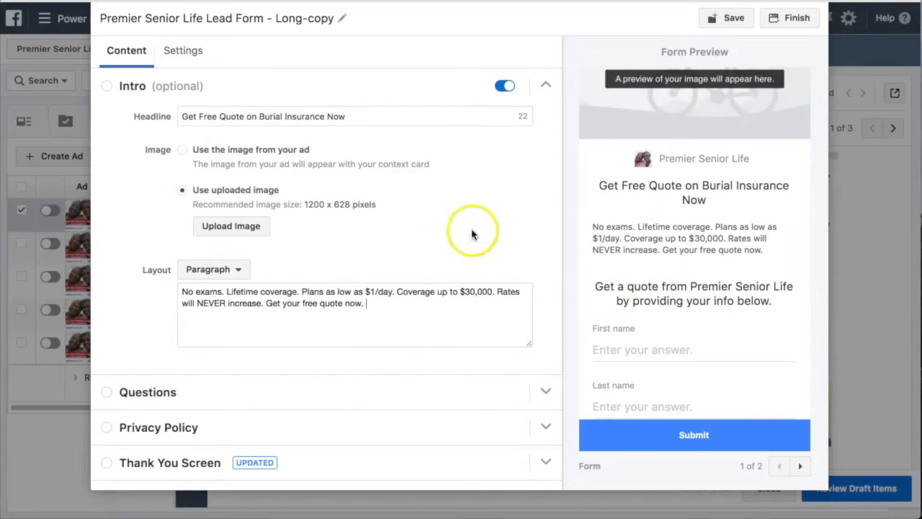
Examine the form's questions, covering the headline, the contact, demographic and work fields, and the custom question option
left_click(545, 87)
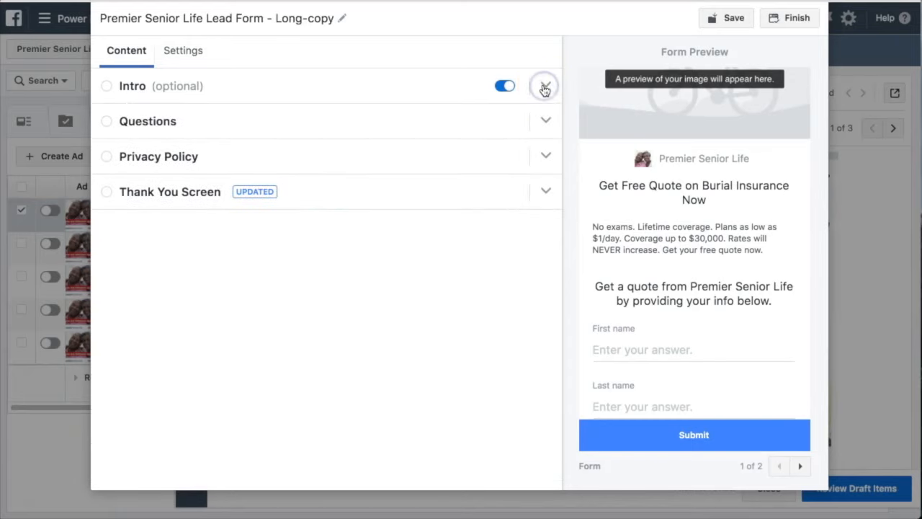
left_click(548, 120)
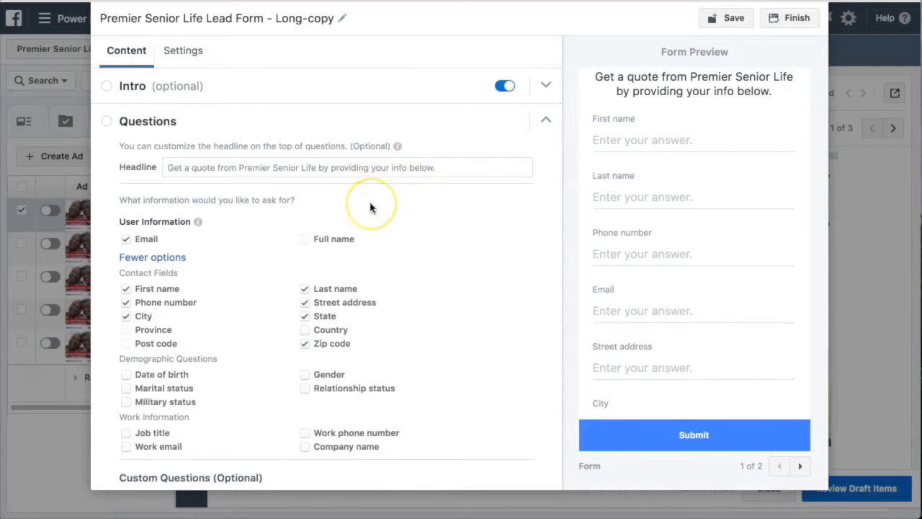
scroll(371, 206, "down", 1)
scroll(370, 207, "down", 2)
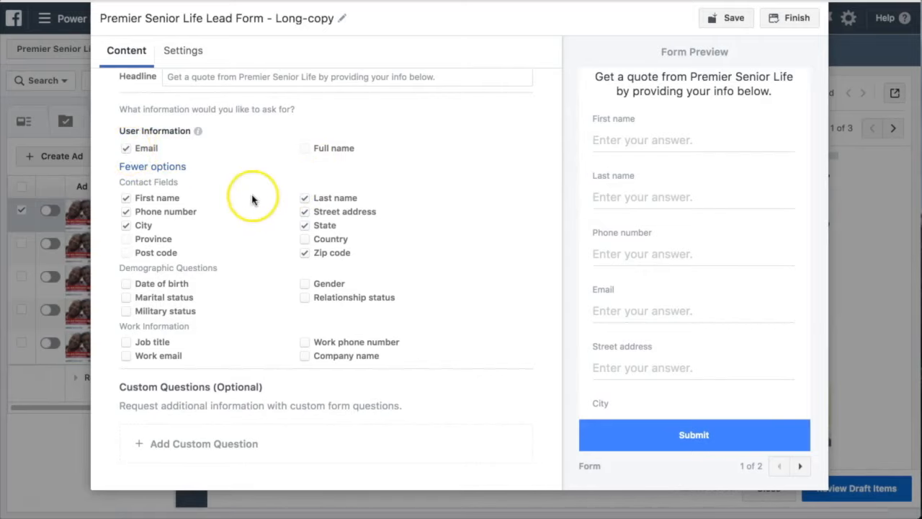
scroll(233, 185, "down", 1)
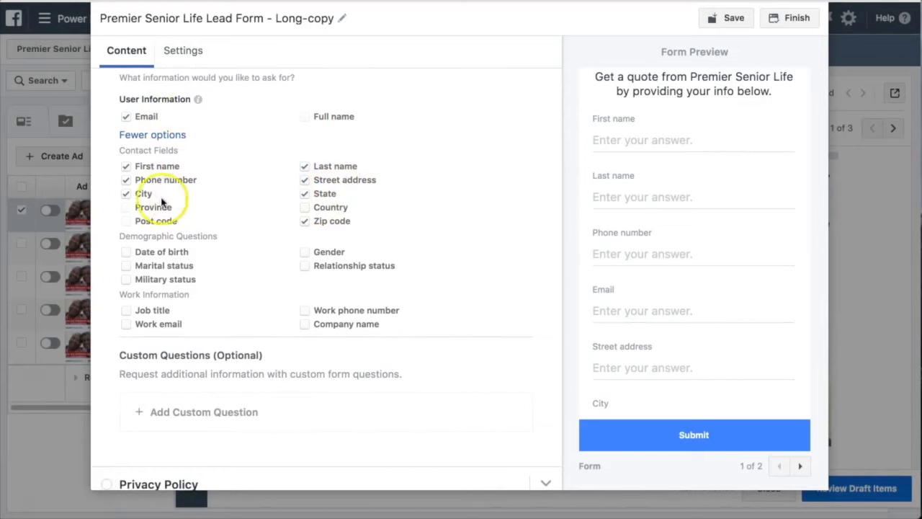
scroll(216, 213, "down", 1)
scroll(193, 154, "up", 1)
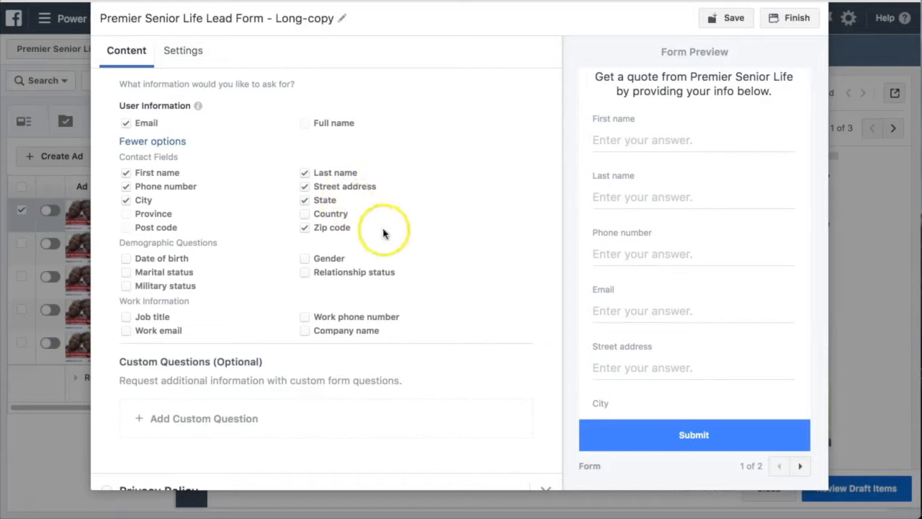
scroll(382, 227, "down", 2)
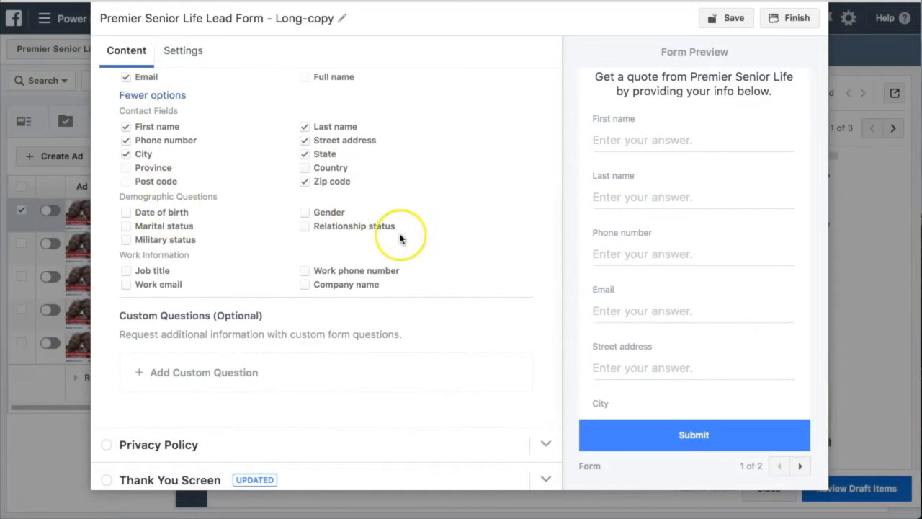
scroll(401, 238, "up", 1)
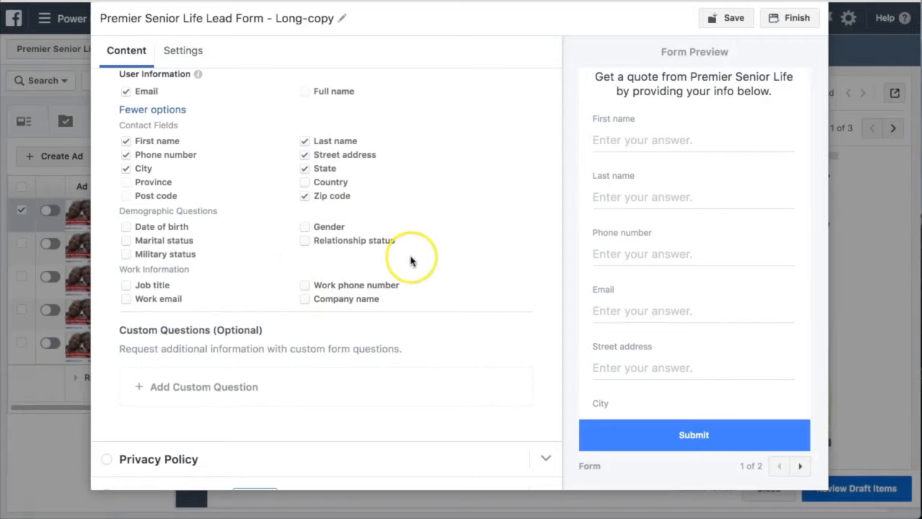
scroll(409, 259, "down", 1)
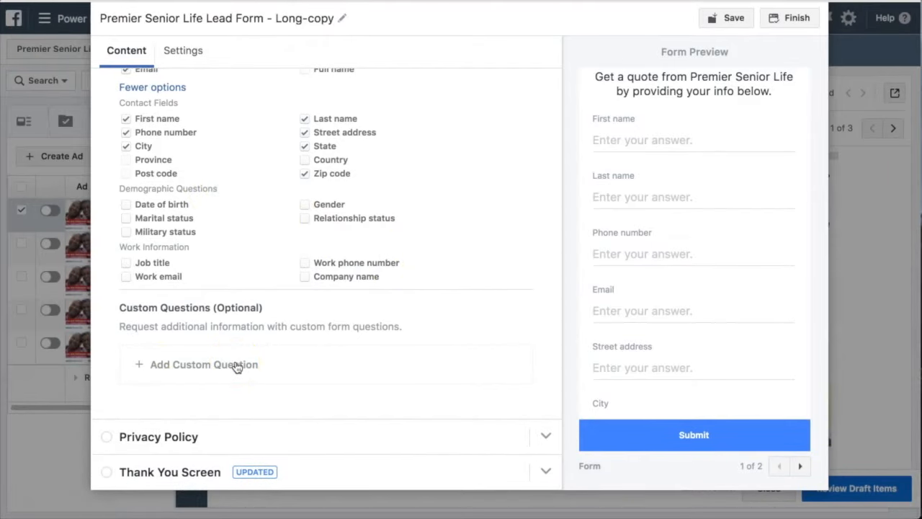
left_click(236, 366)
left_click(289, 365)
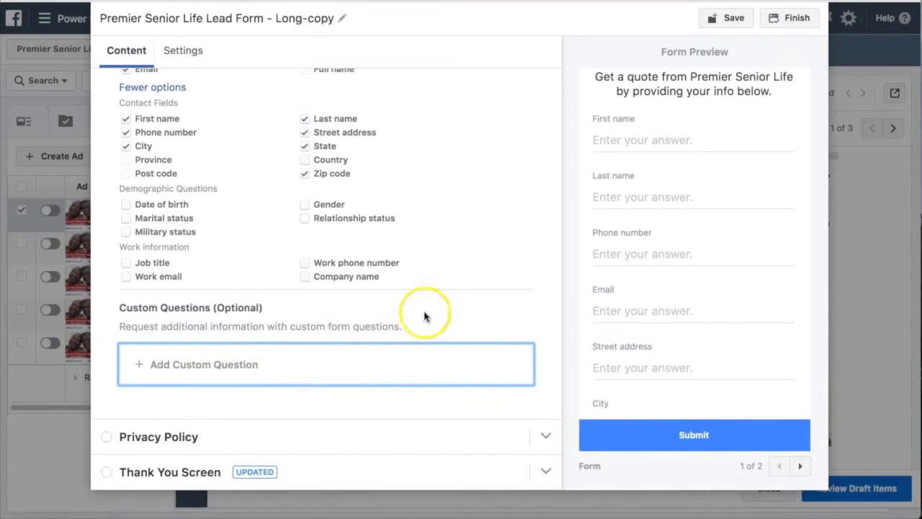
Review the form's privacy policy settings, including the link text, link URL and custom disclaimer option
scroll(509, 159, "up", 5)
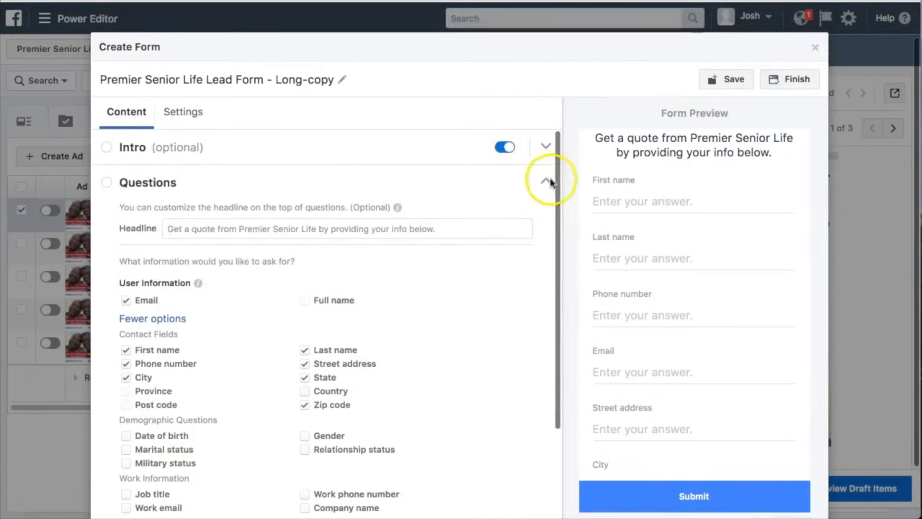
left_click(548, 182)
left_click(545, 217)
scroll(438, 274, "down", 2)
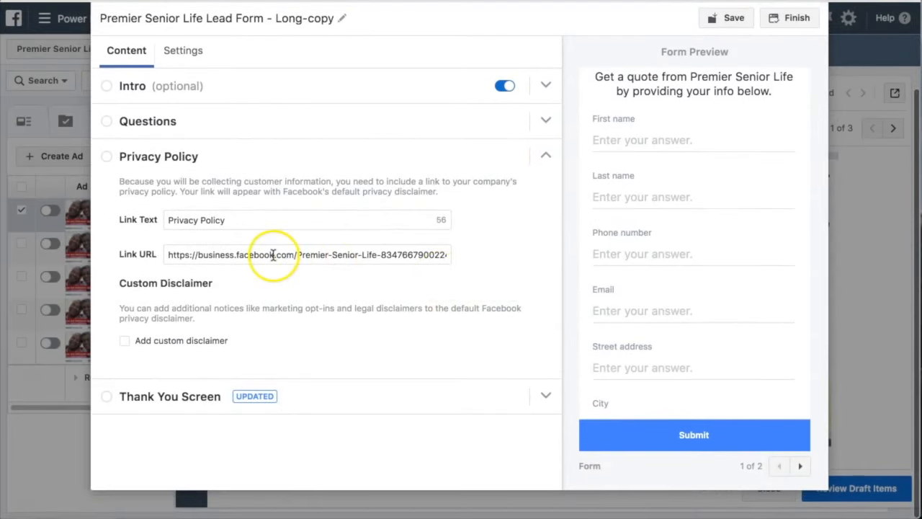
scroll(370, 306, "down", 1)
scroll(372, 311, "up", 1)
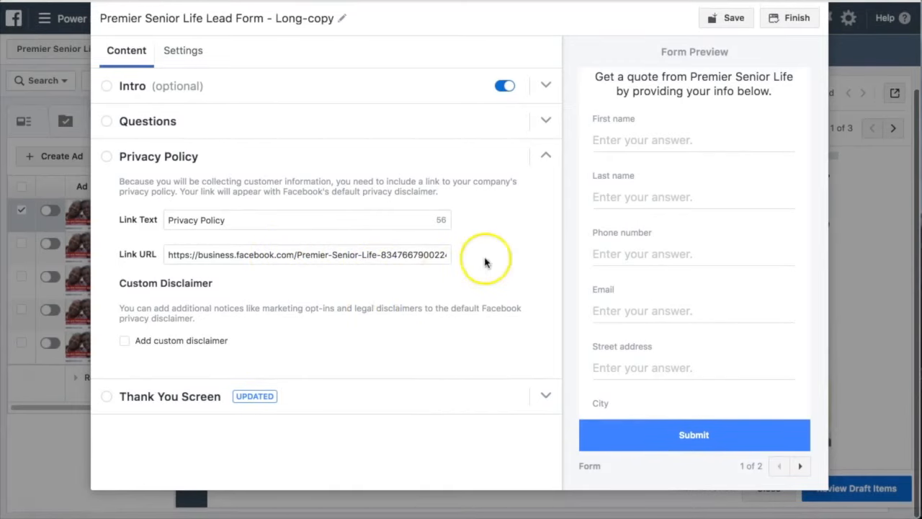
Review the thank you screen's text, button type options and website link against the preview, keeping View Website
left_click(544, 161)
left_click(552, 193)
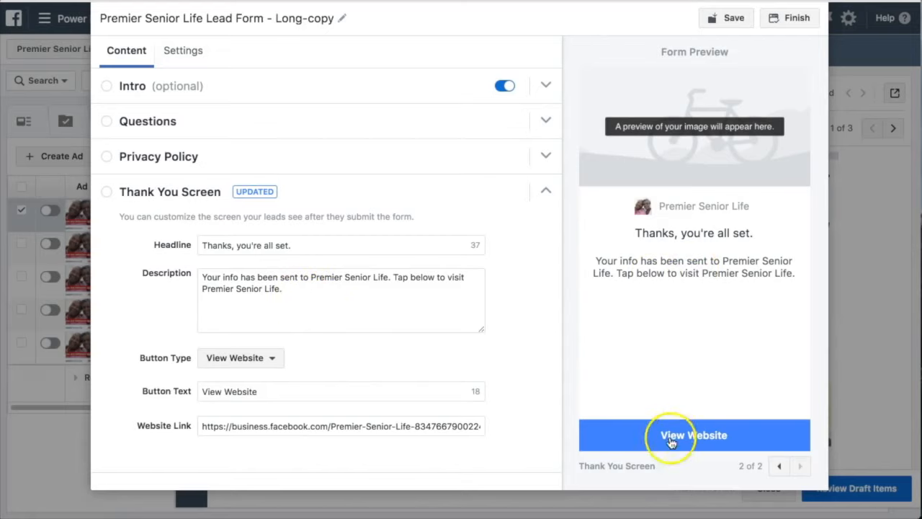
left_click(265, 361)
left_click(346, 364)
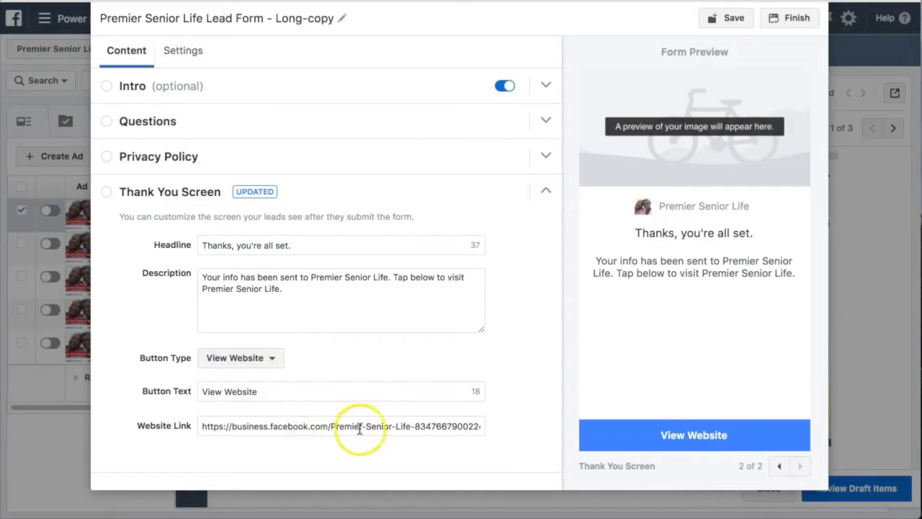
scroll(627, 360, "up", 2)
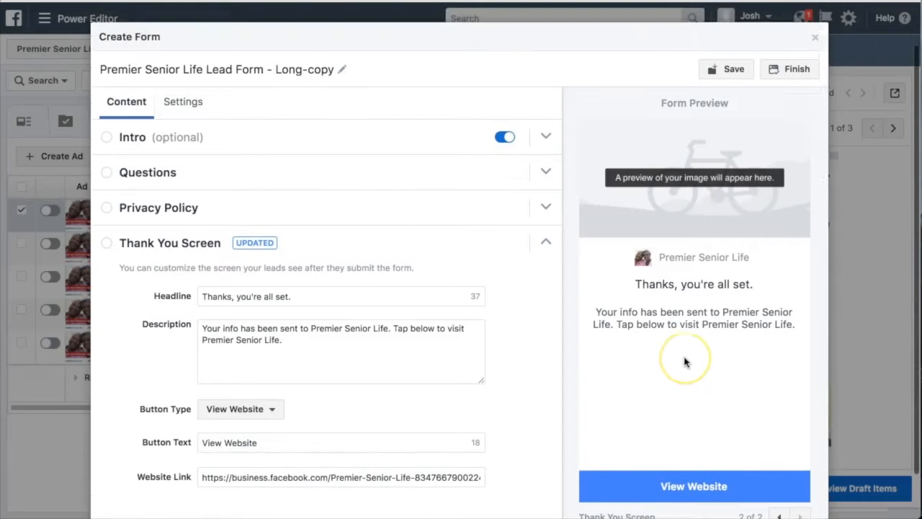
scroll(685, 362, "down", 2)
scroll(685, 361, "up", 2)
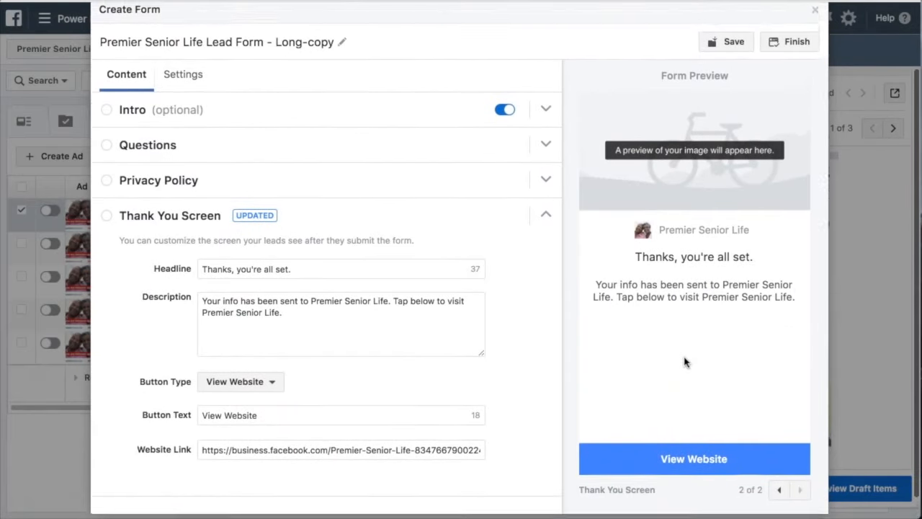